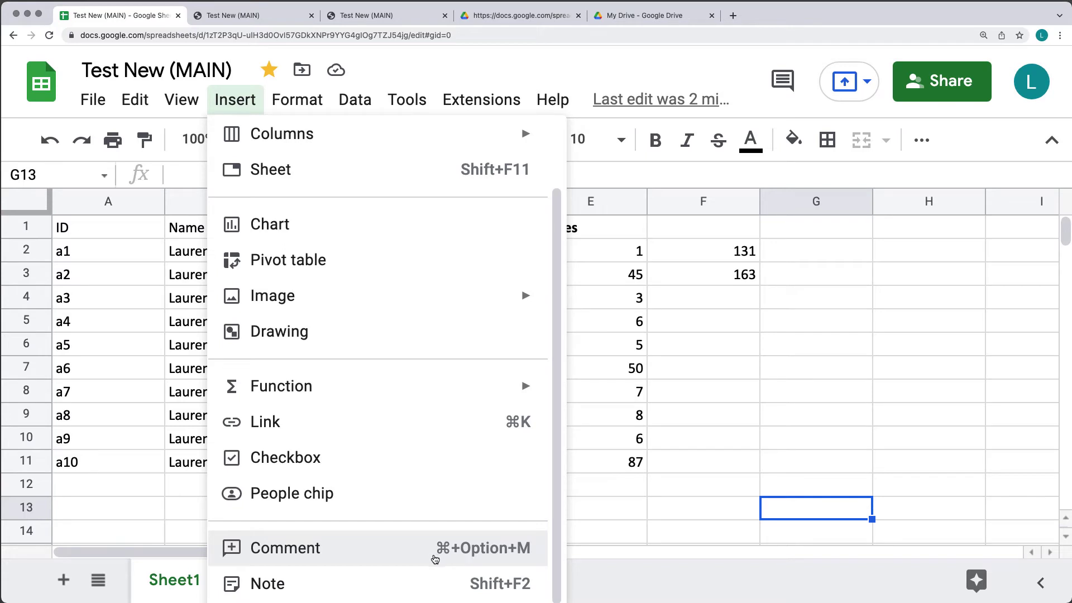
- Select cell G6 and bring up the Insert menu
left_click(827, 335)
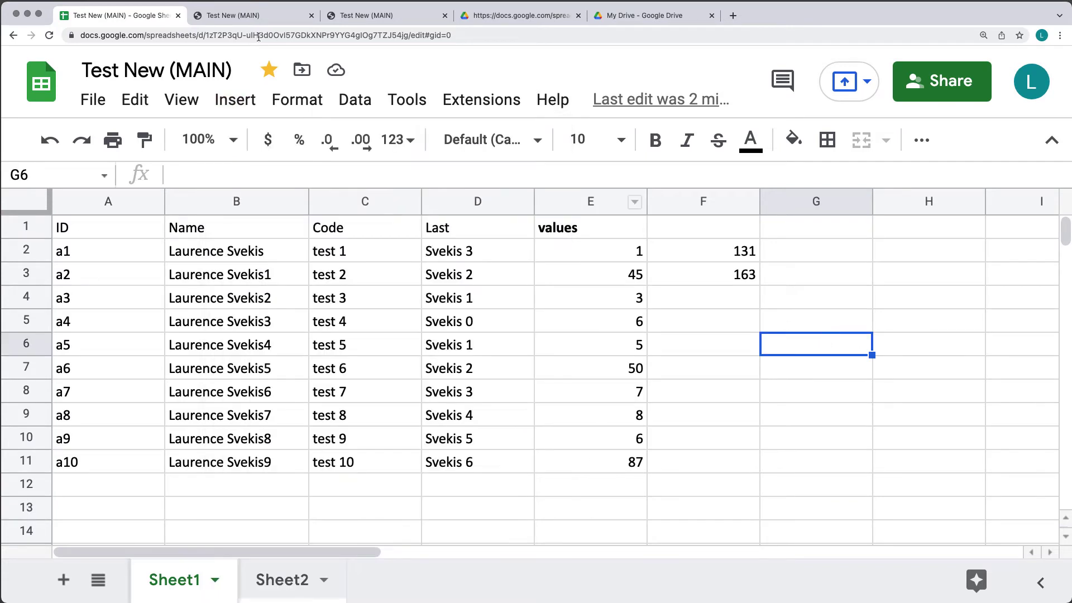
left_click(235, 99)
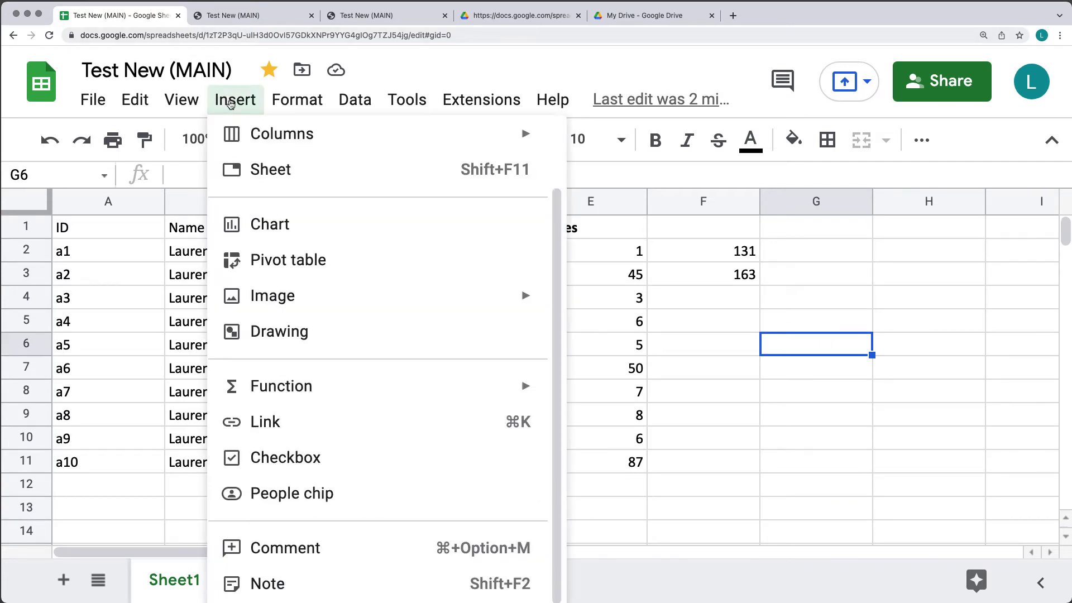
left_click(302, 550)
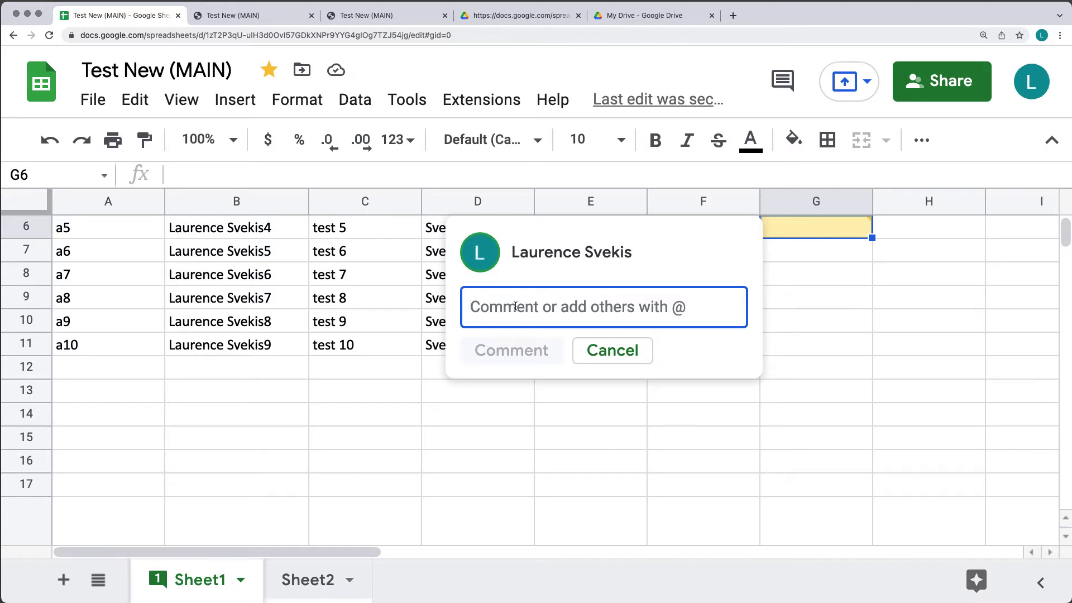
type("@")
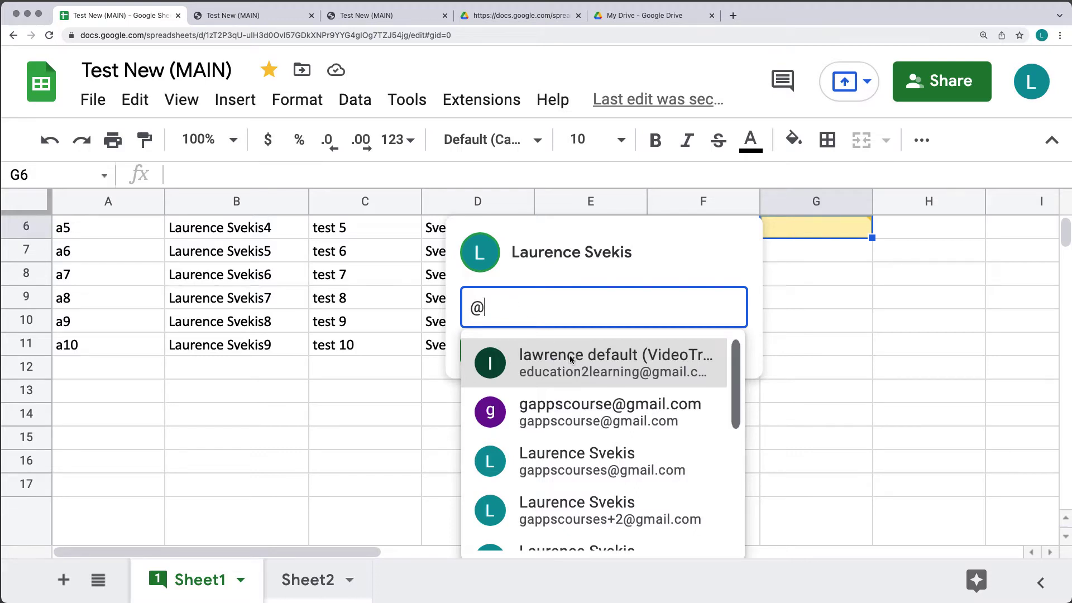
mouse_move(567, 368)
left_click(531, 370)
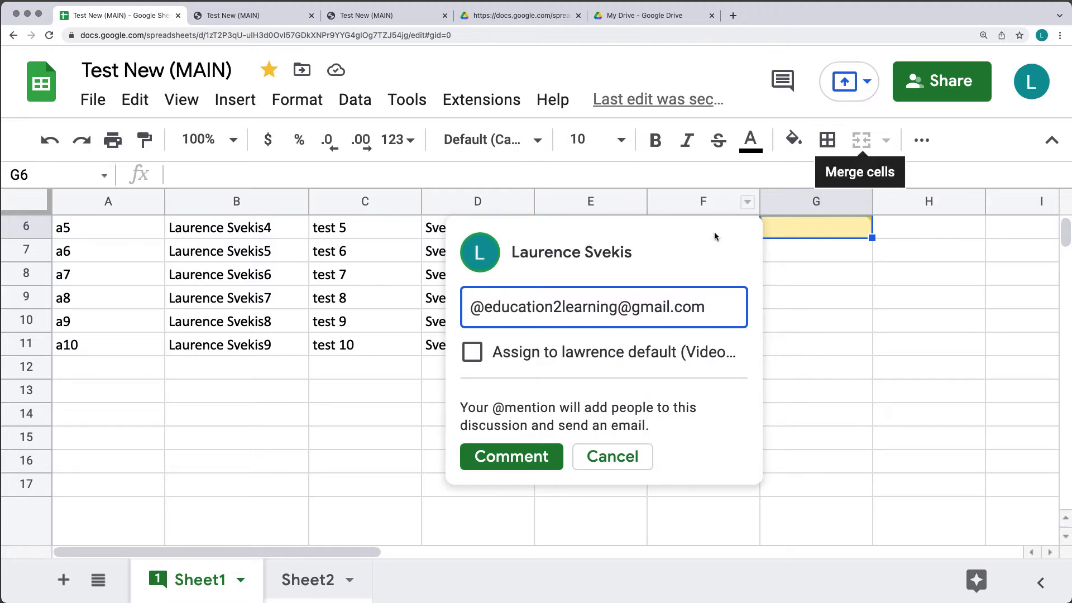
left_click(475, 359)
key("BackSpace")
key("BackSpace")
key("BackSpace")
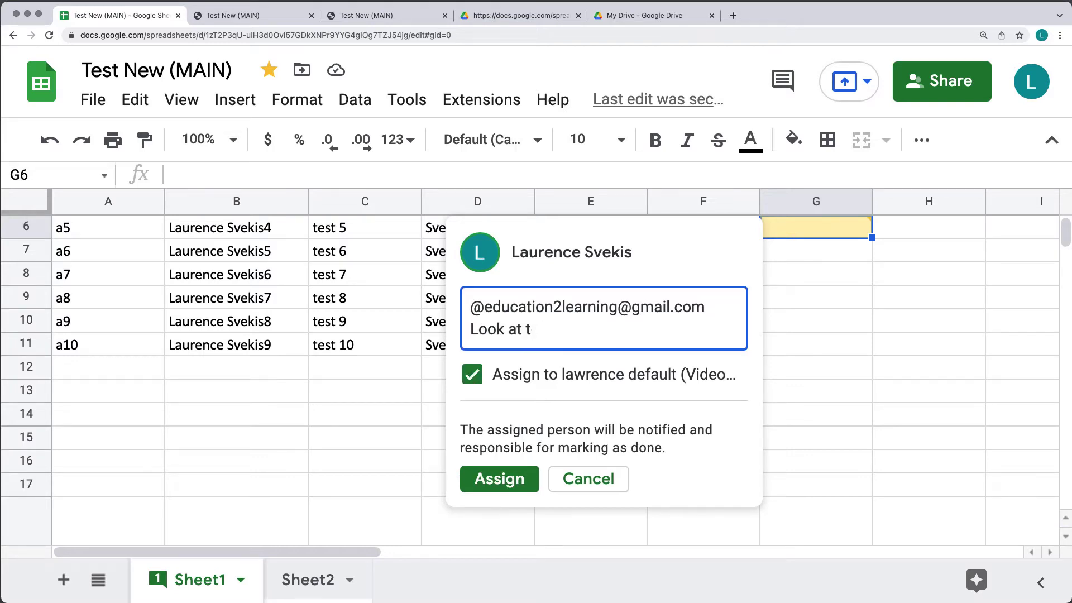
type("his")
left_click(499, 480)
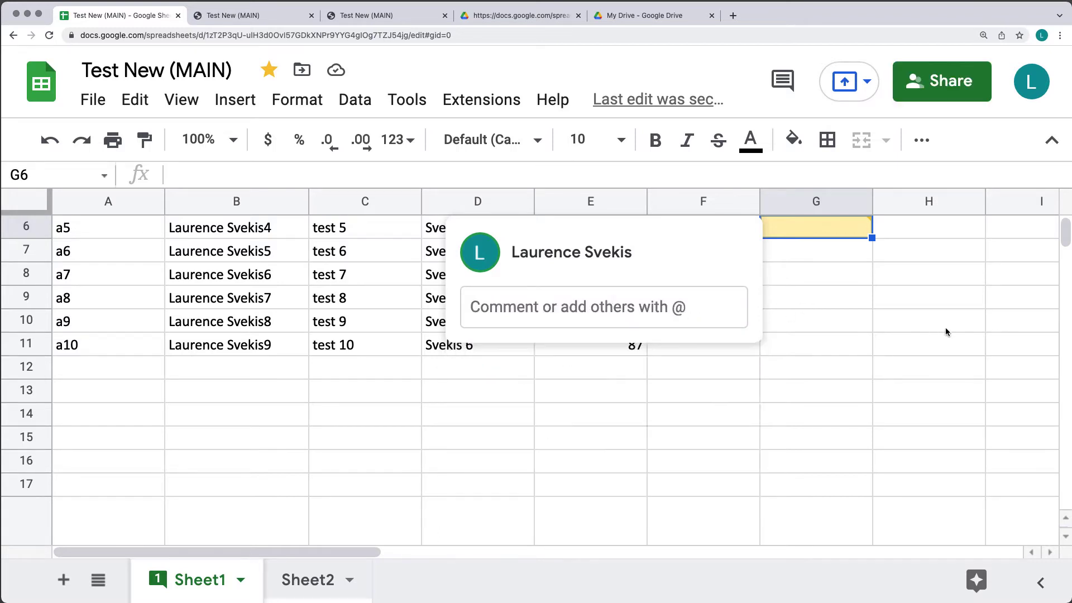
left_click(857, 345)
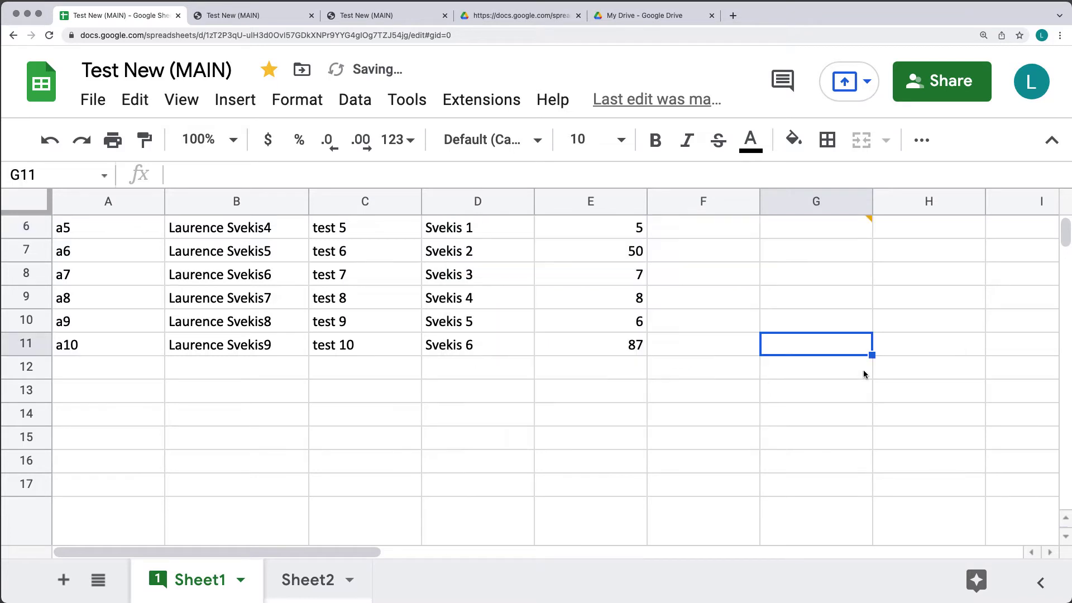
scroll(936, 356, "up", 3)
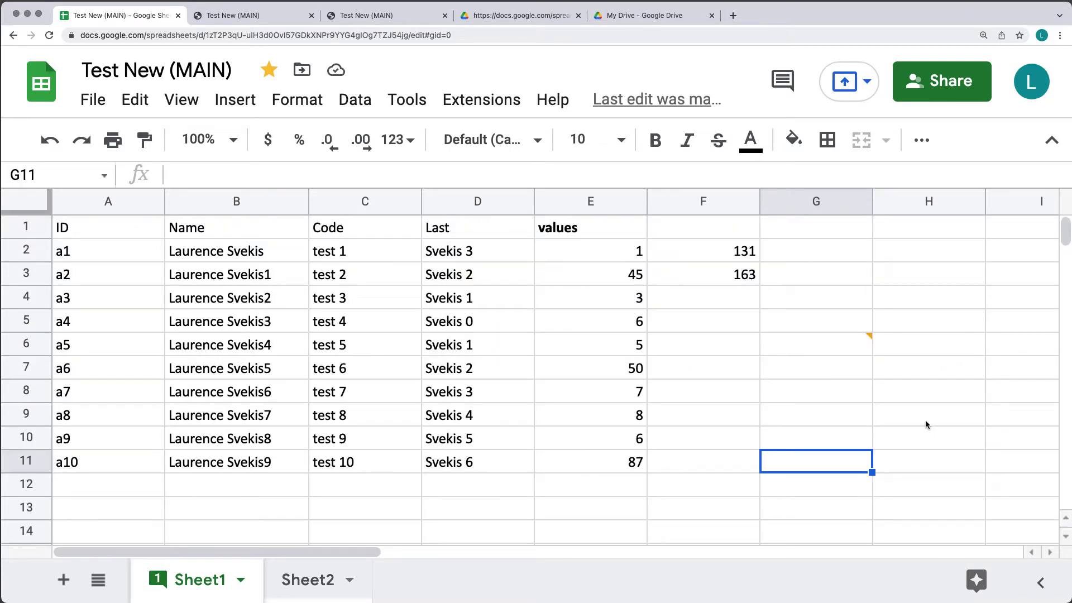
mouse_move(865, 352)
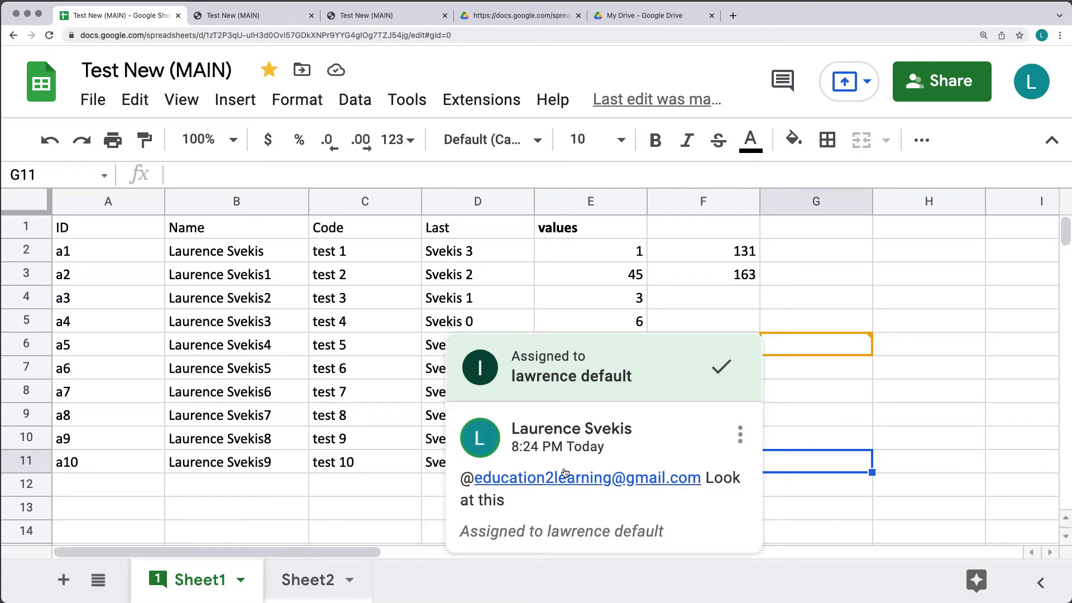
left_click(739, 434)
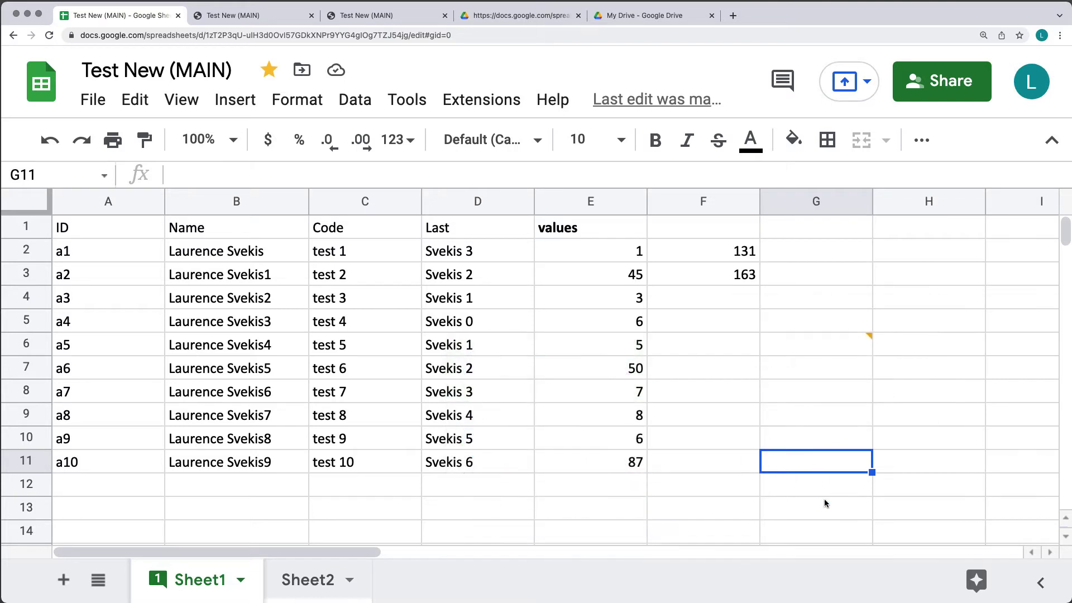
left_click(913, 348)
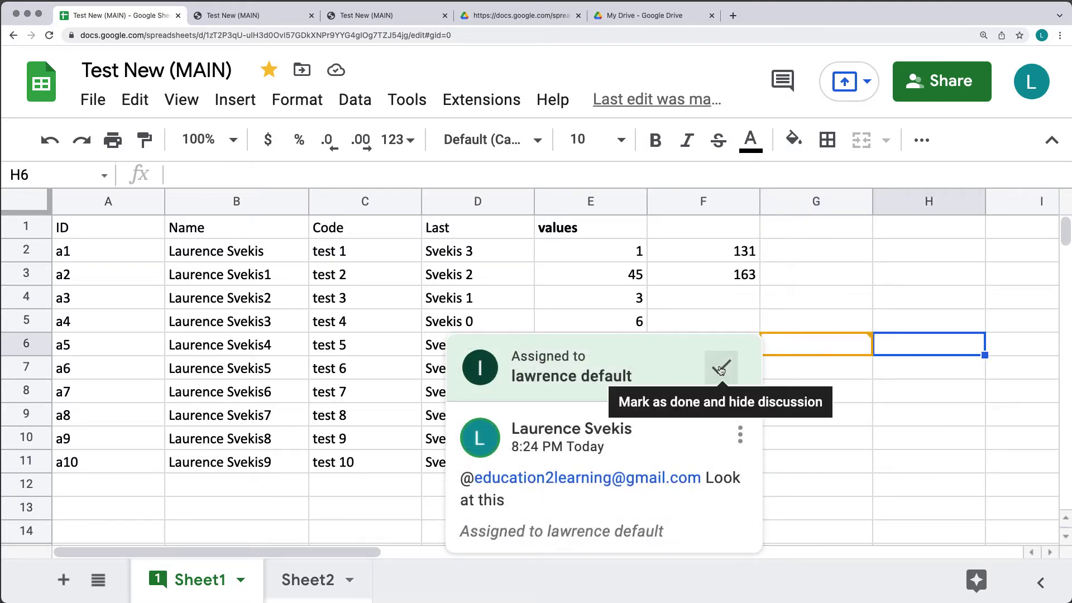
left_click(868, 441)
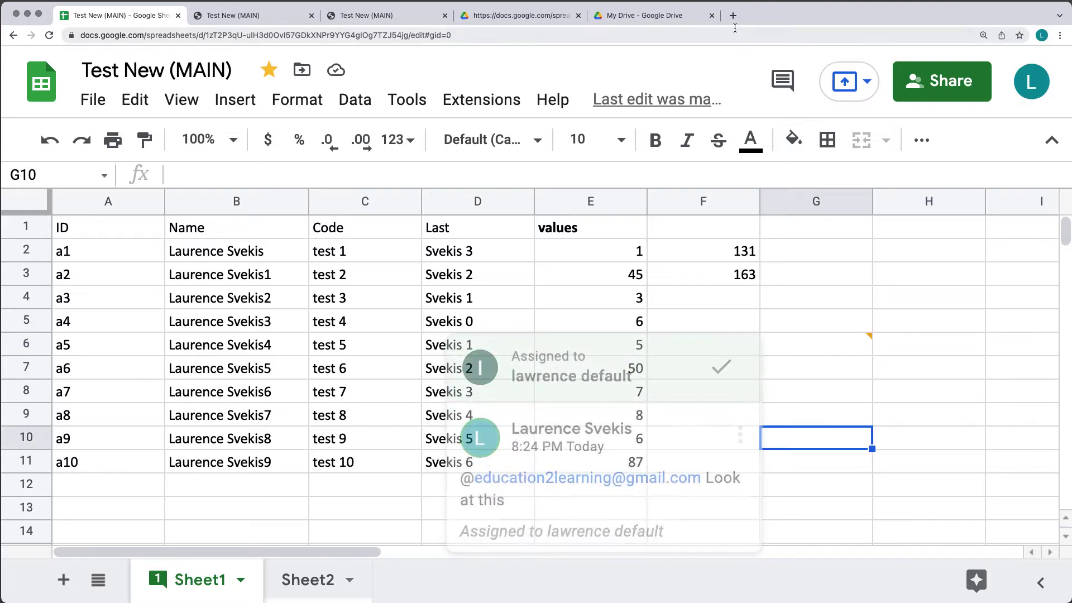
- Open the comment history and select the Sheet1, G6 thread
left_click(784, 84)
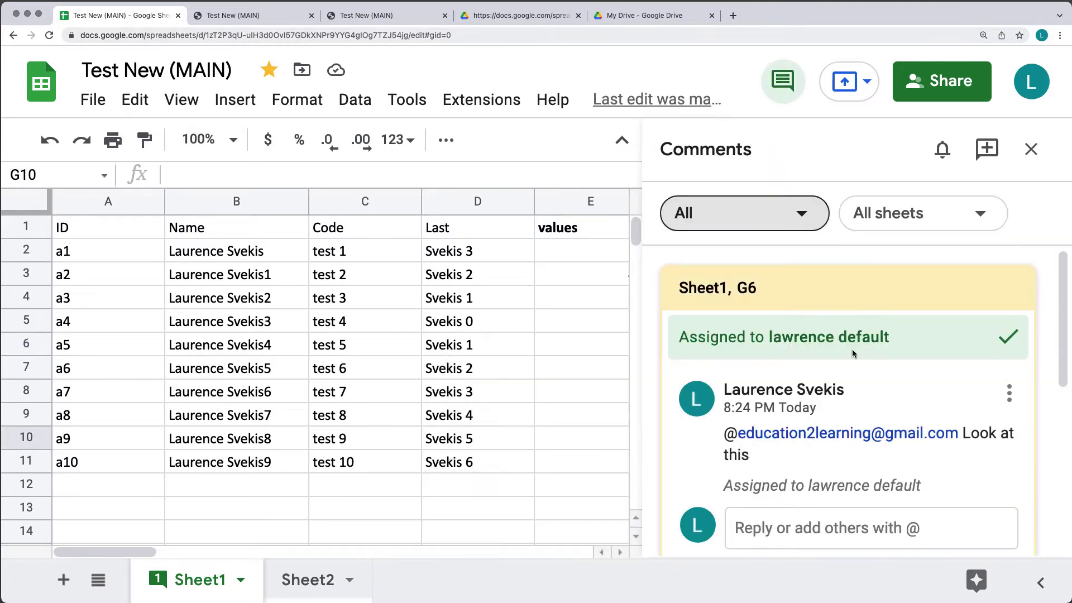
scroll(900, 320, "down", 4)
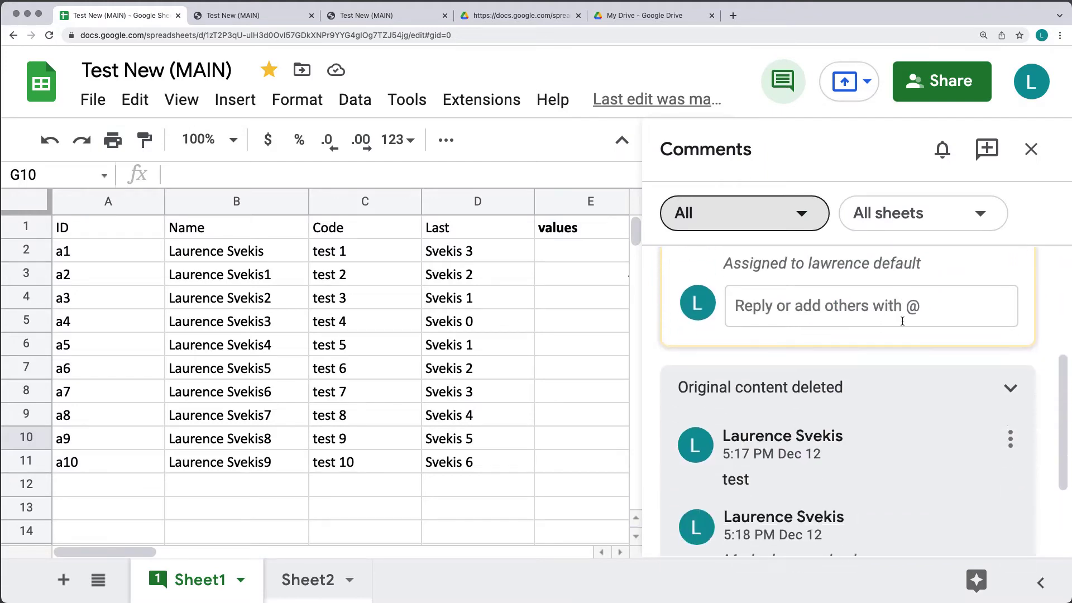
scroll(905, 320, "up", 4)
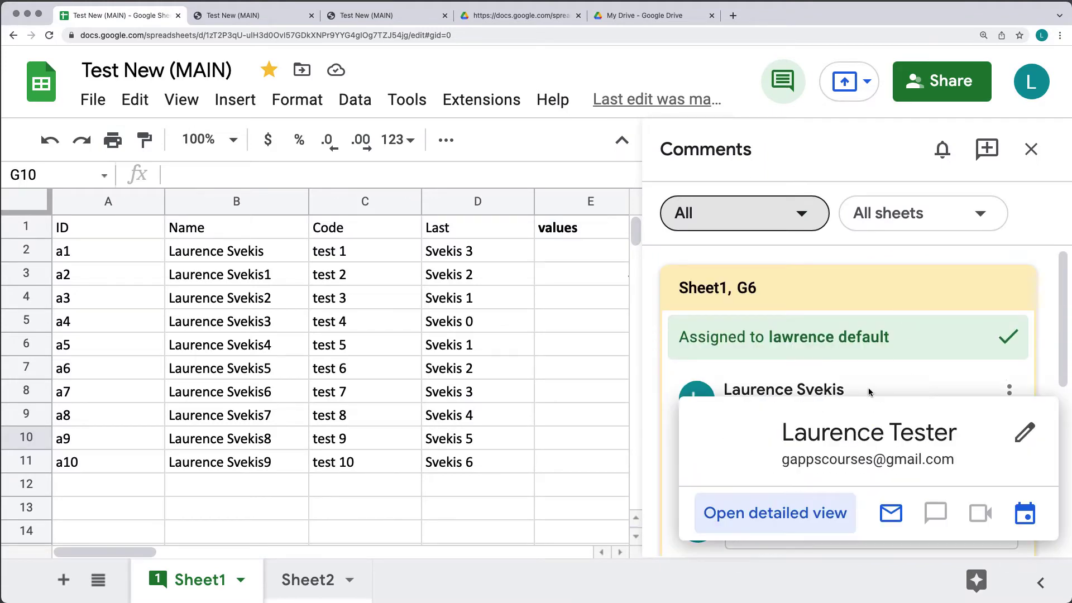
left_click(714, 289)
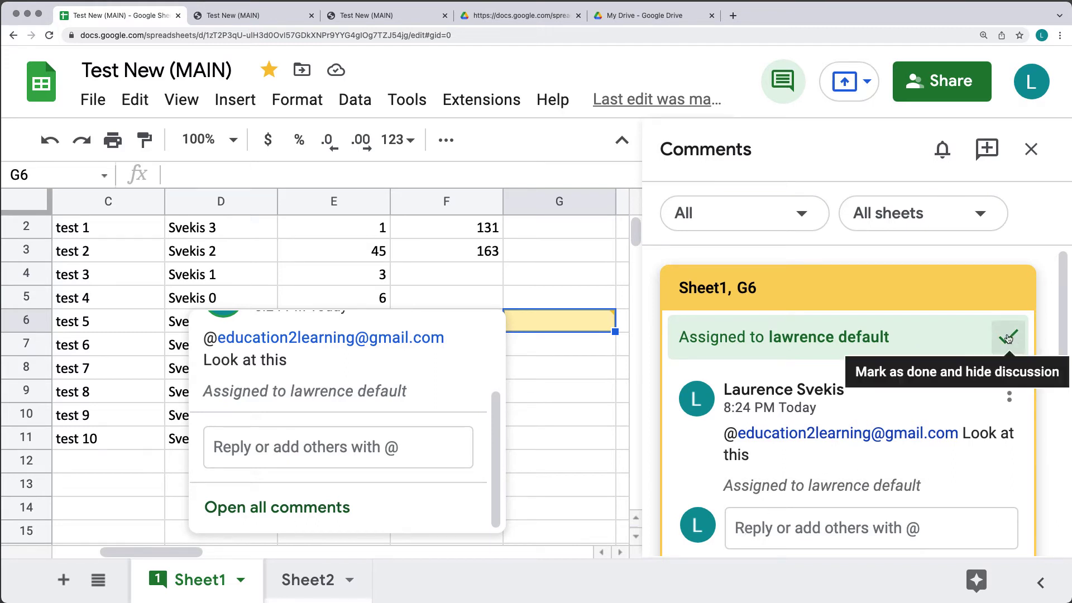
left_click(740, 220)
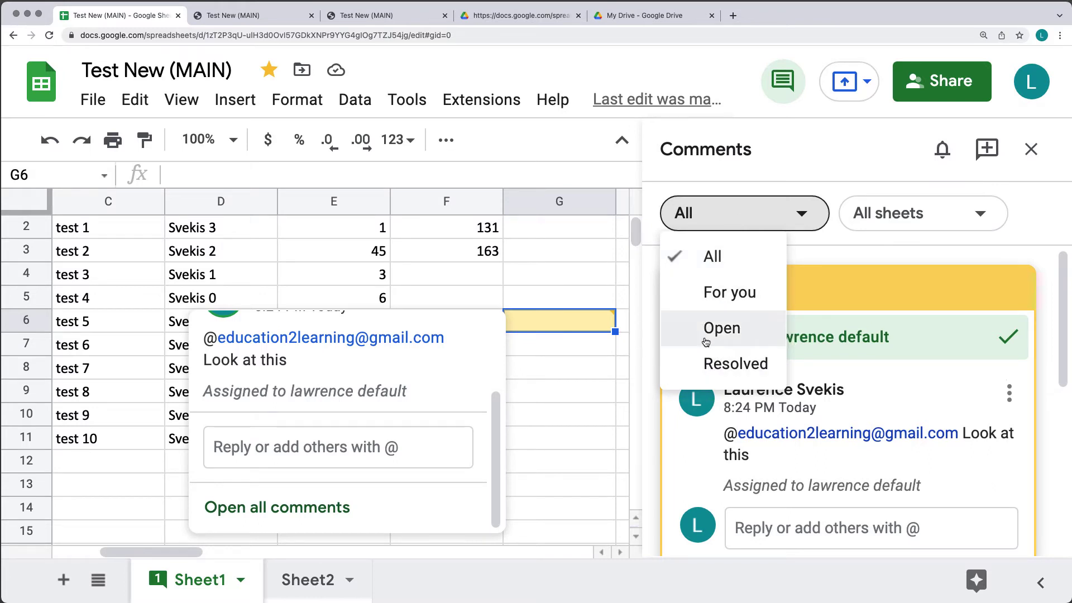
left_click(907, 220)
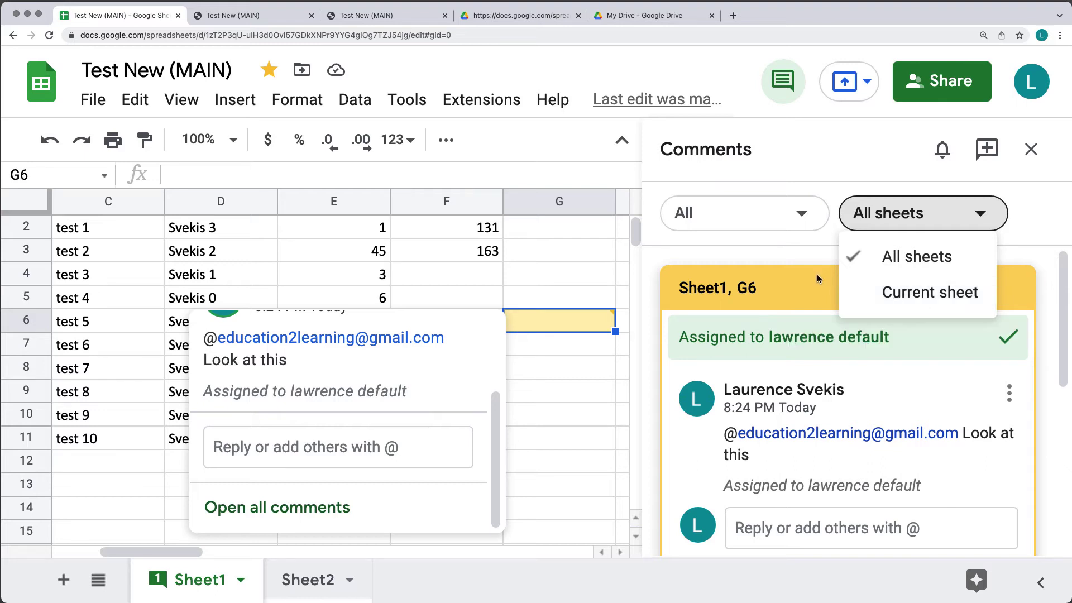
left_click(972, 256)
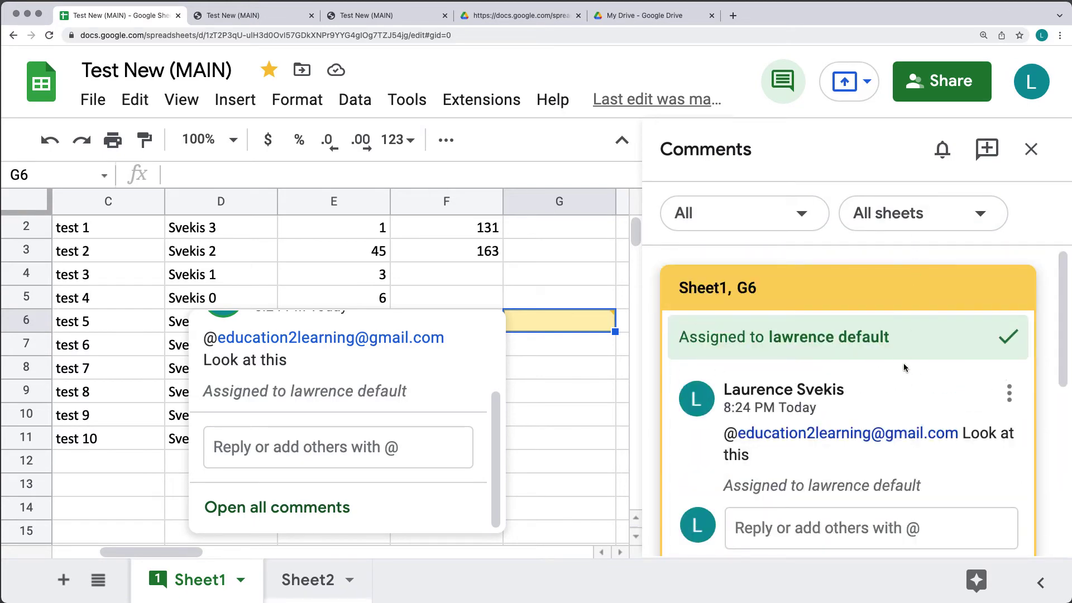
left_click(941, 154)
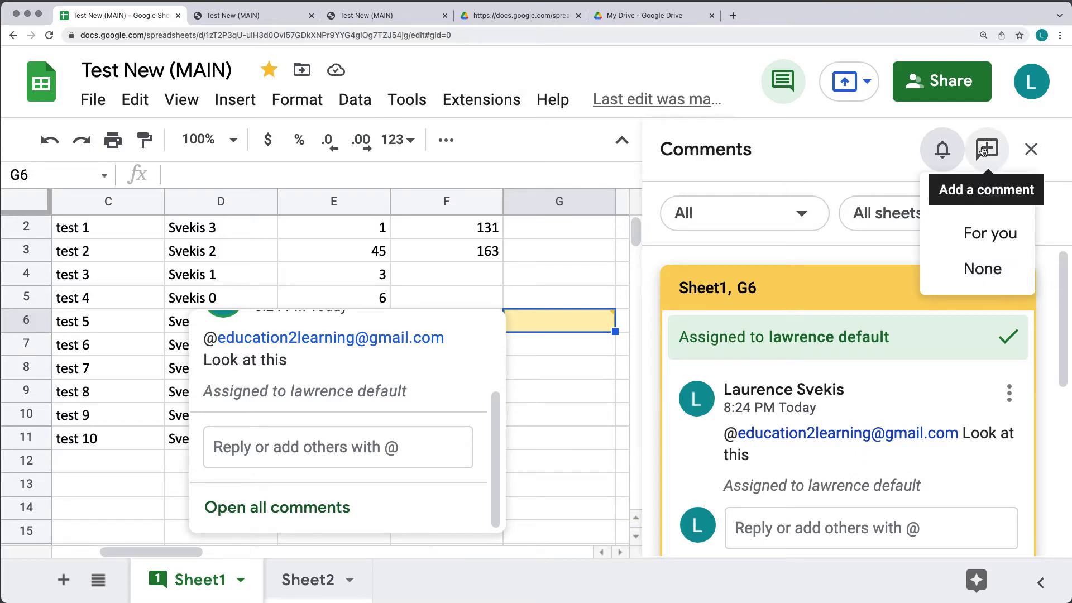
left_click(560, 443)
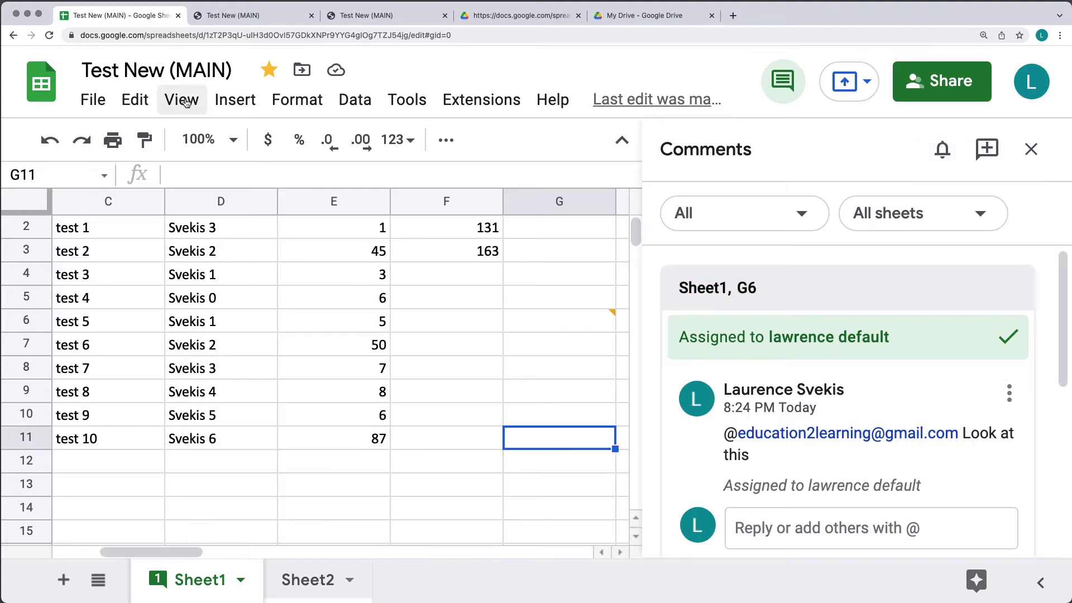
- Abandon the Insert menu and a draft comment, then bring up cell G13's context menu
left_click(249, 101)
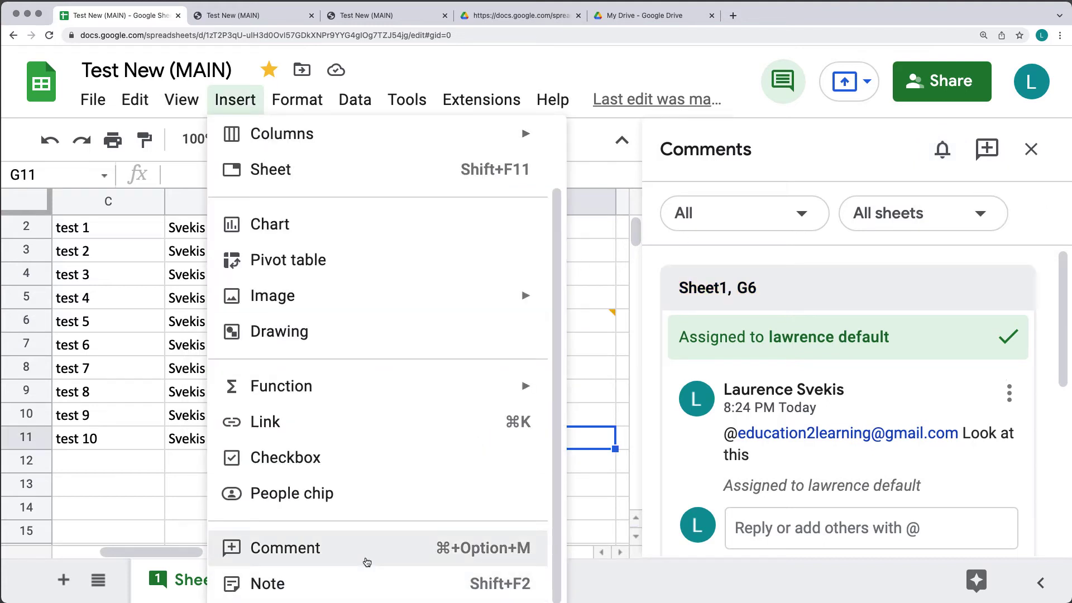
left_click(854, 162)
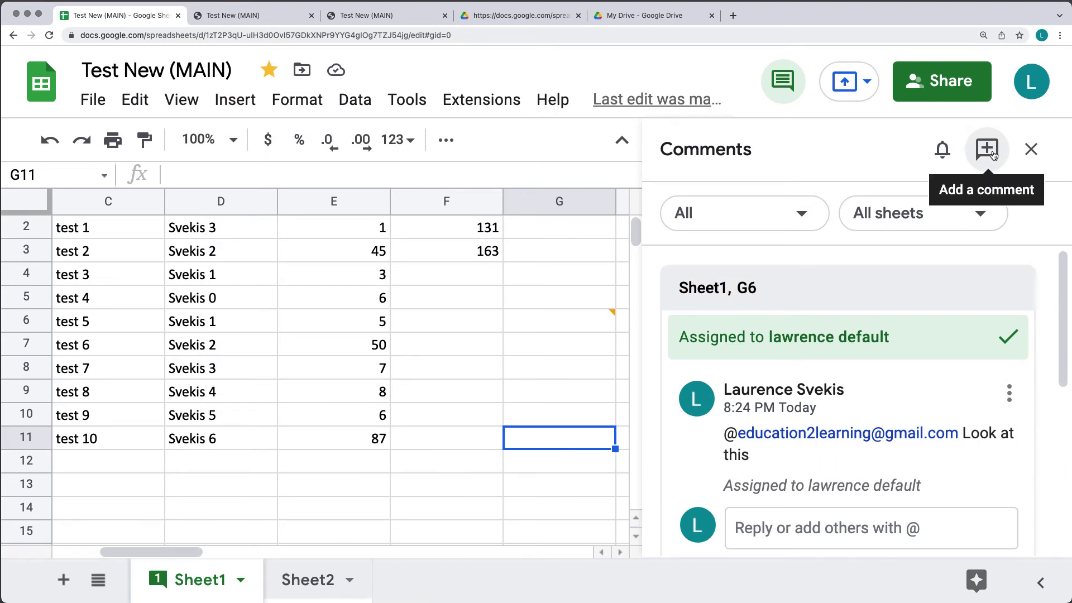
left_click(993, 153)
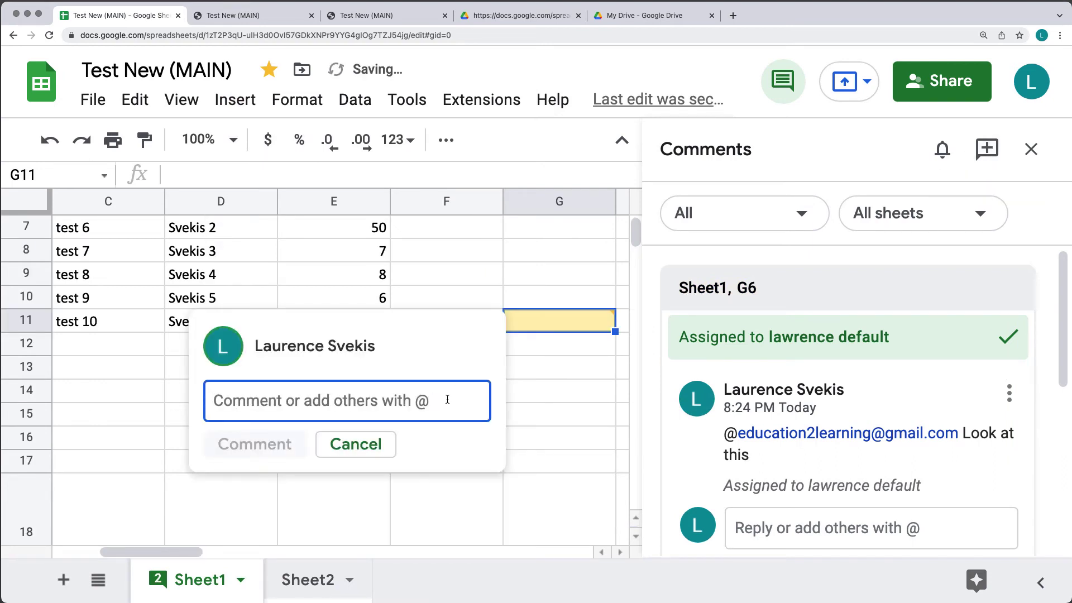
left_click(356, 444)
left_click(519, 379)
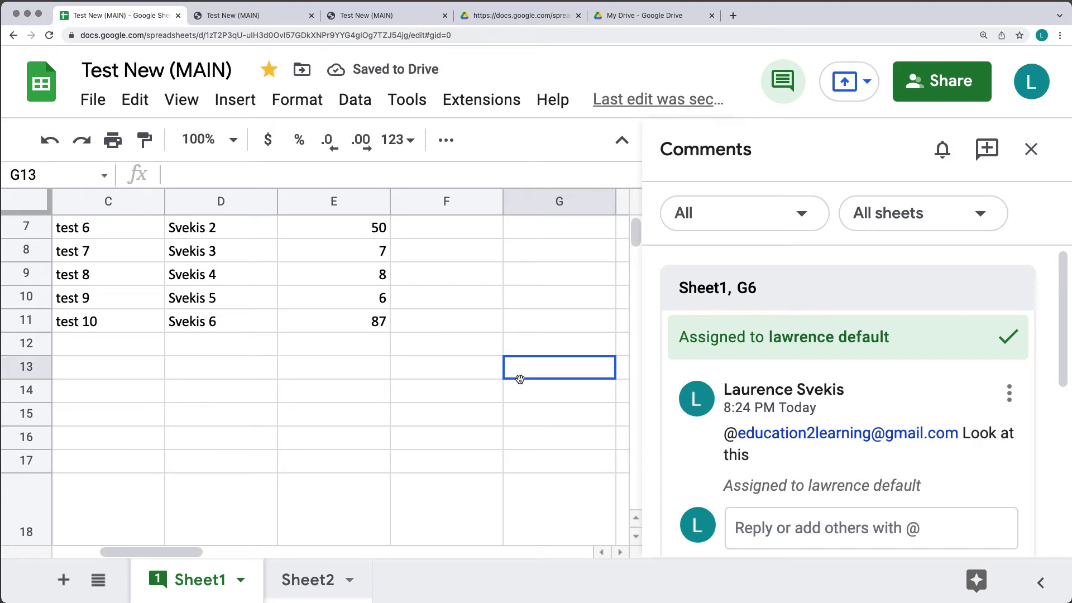
right_click(520, 379)
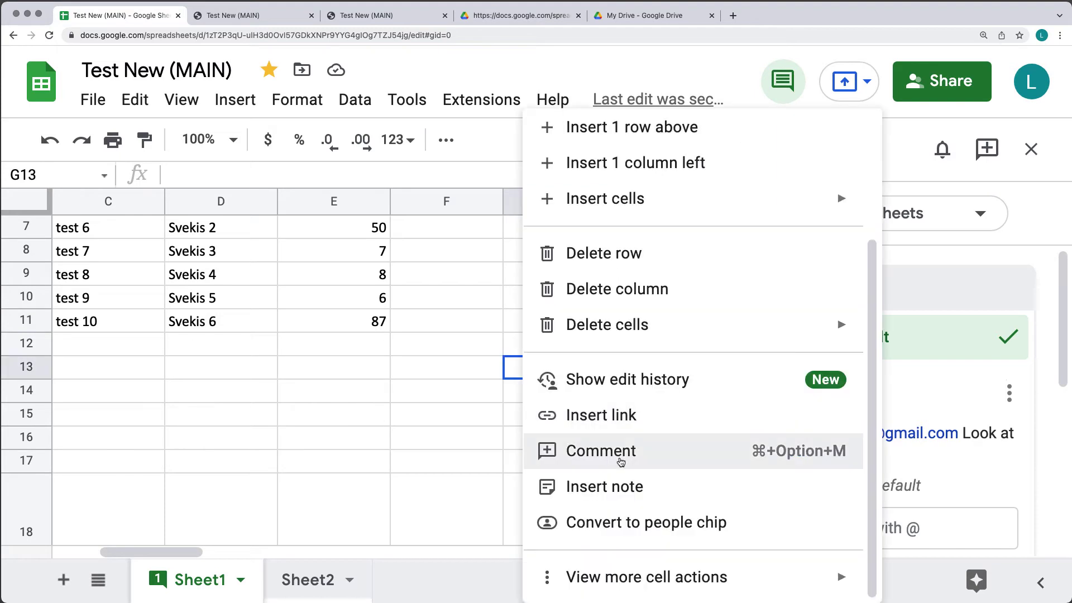
- Draft a G13 comment mentioning the second suggested contact, assigned to them, ending in 'this'
left_click(573, 459)
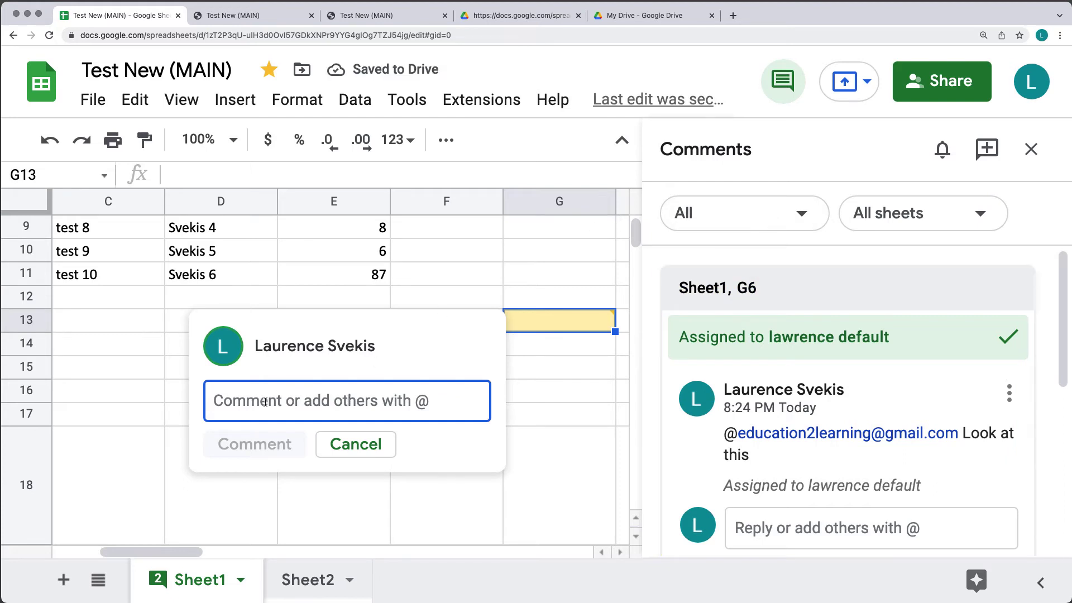
type("@")
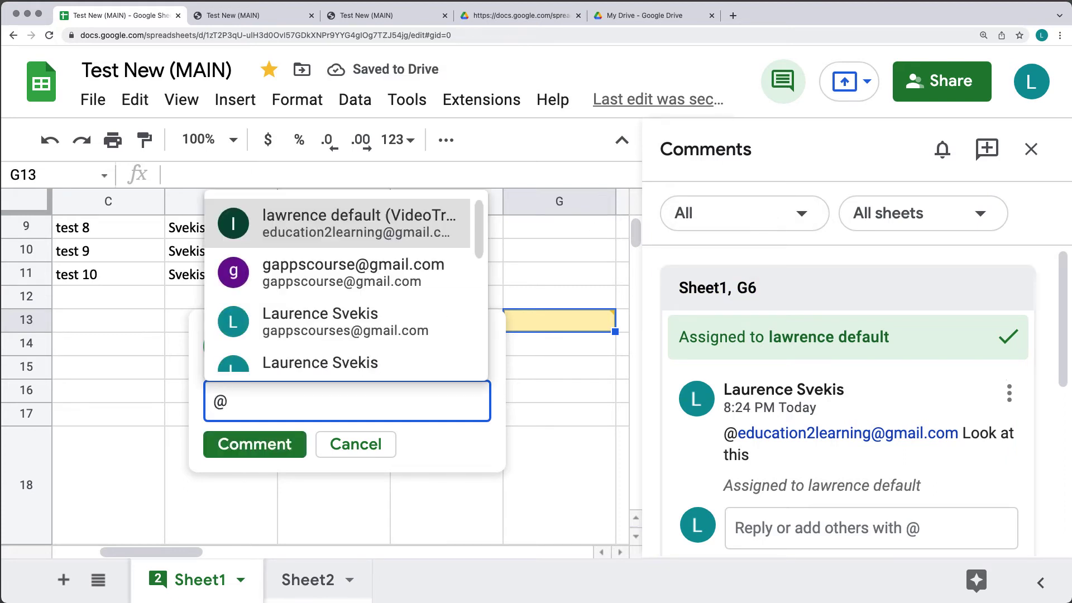
left_click(304, 274)
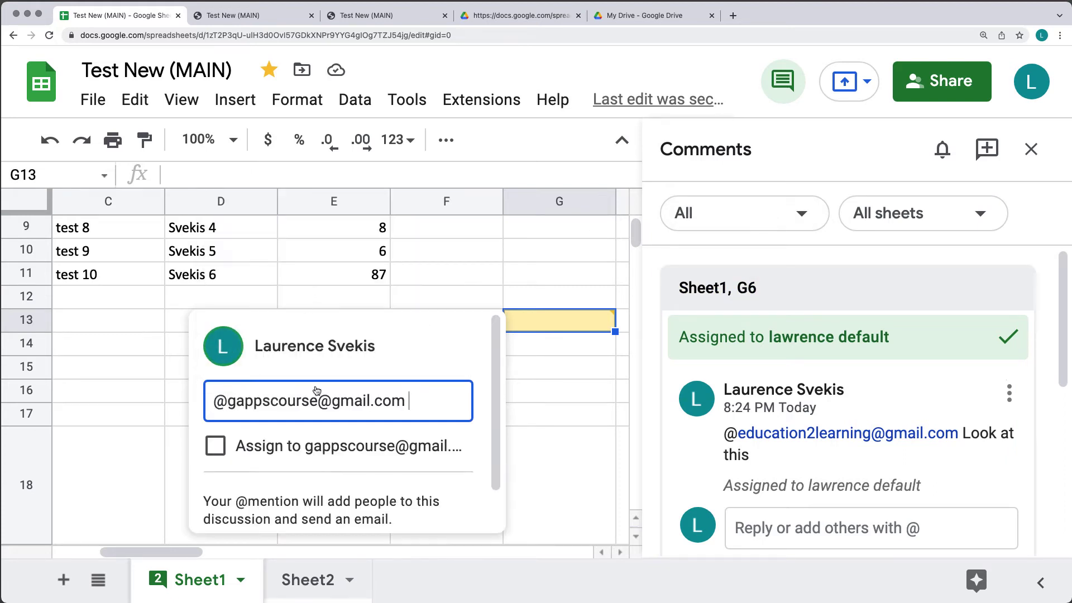
left_click(216, 446)
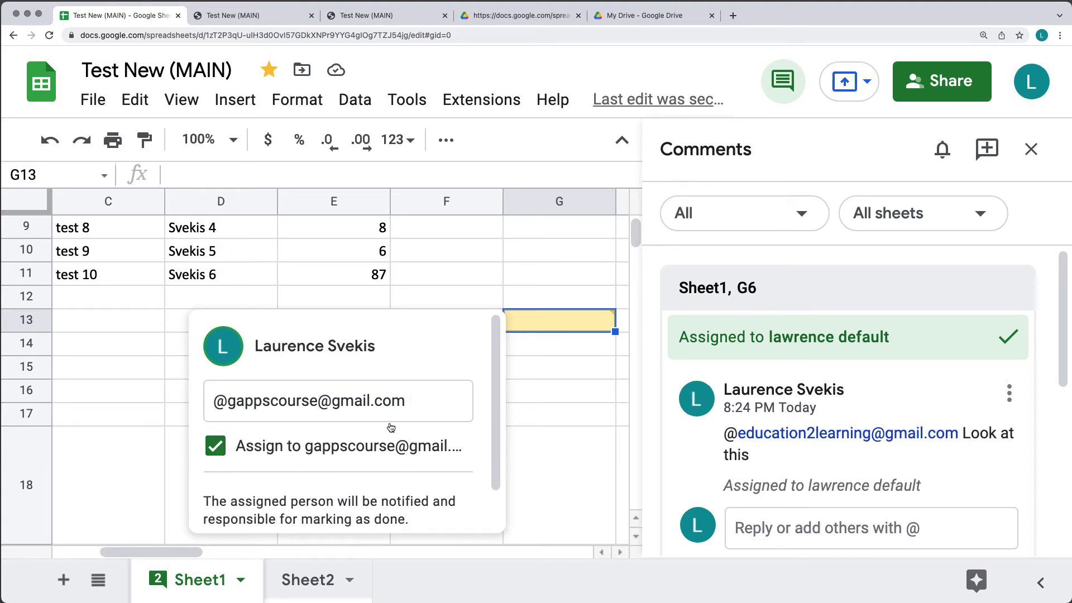
scroll(392, 428, "down", 1)
left_click(437, 363)
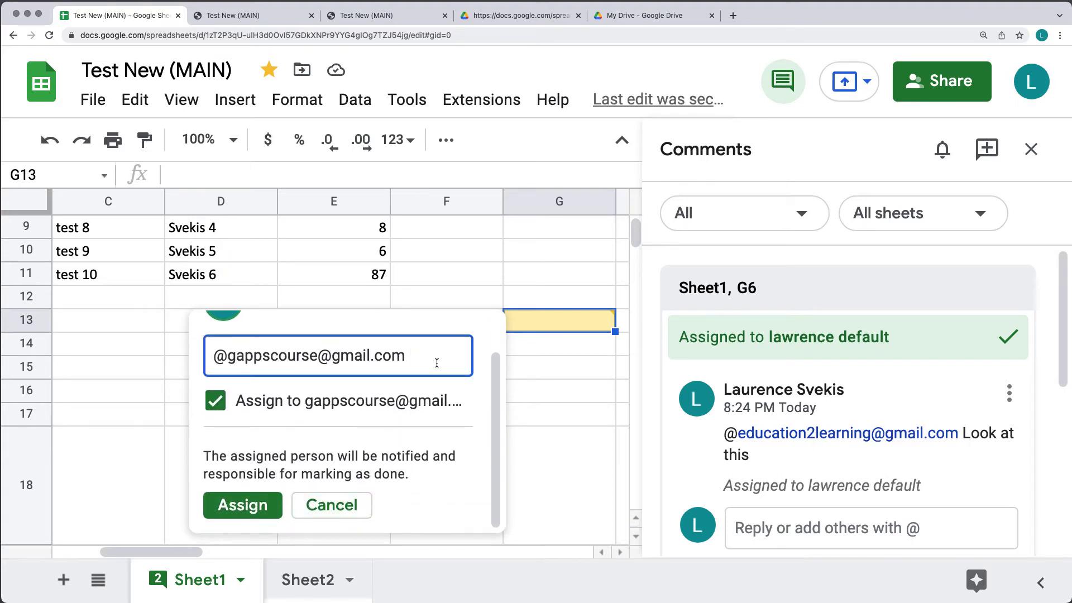
type("this")
key("super+Return")
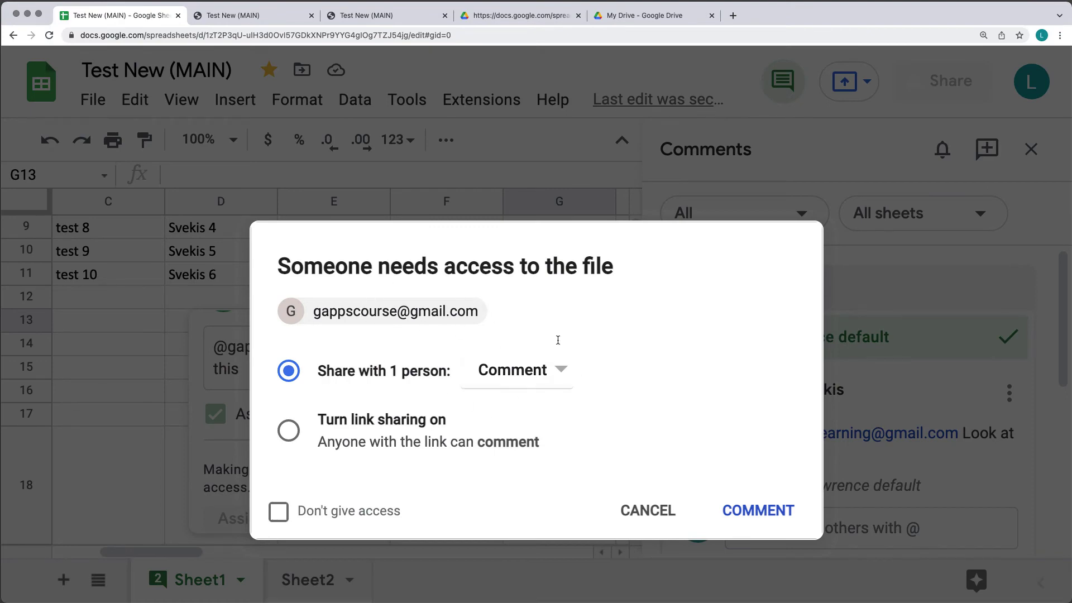
- Cancel the file-access prompt and delete the mentioned address from the draft
left_click(649, 510)
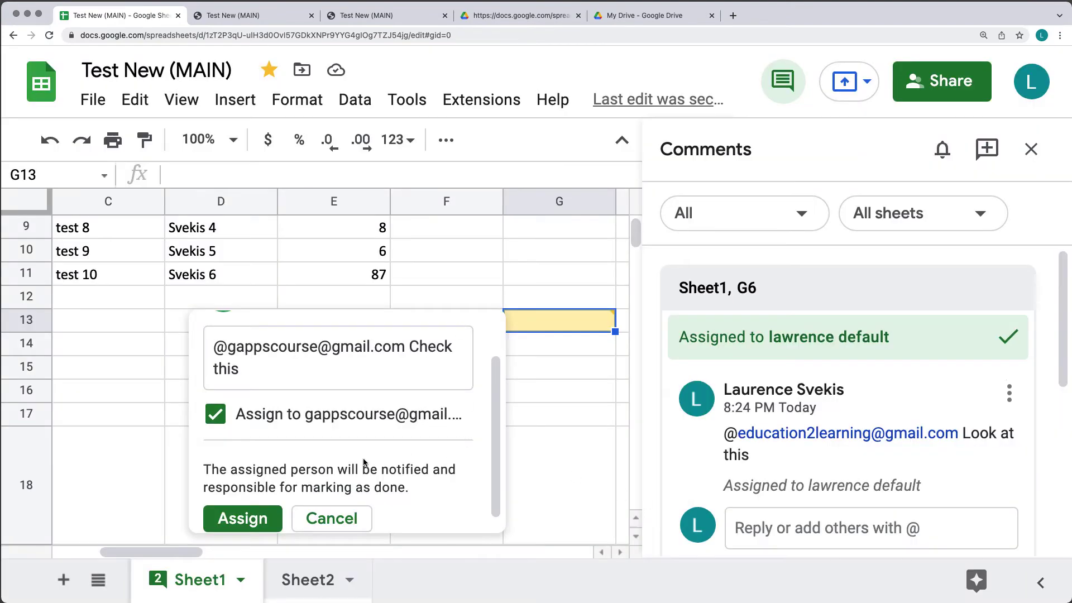
left_click_drag(406, 348, 229, 347)
key("BackSpace")
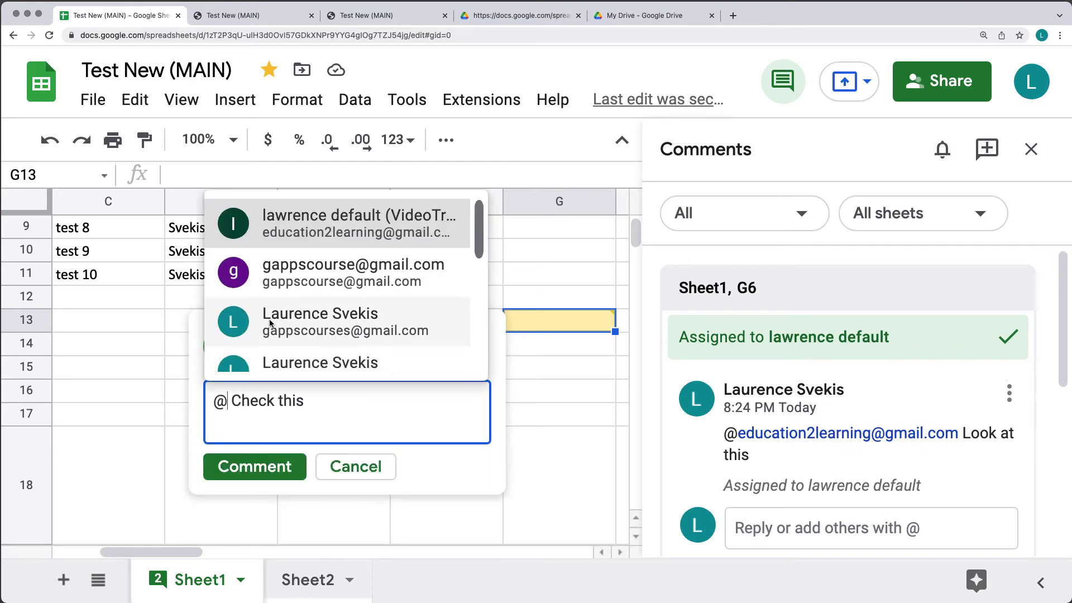
- Mention your own address instead and post the 'Check this' comment on G13, assigned to yourself
left_click(279, 302)
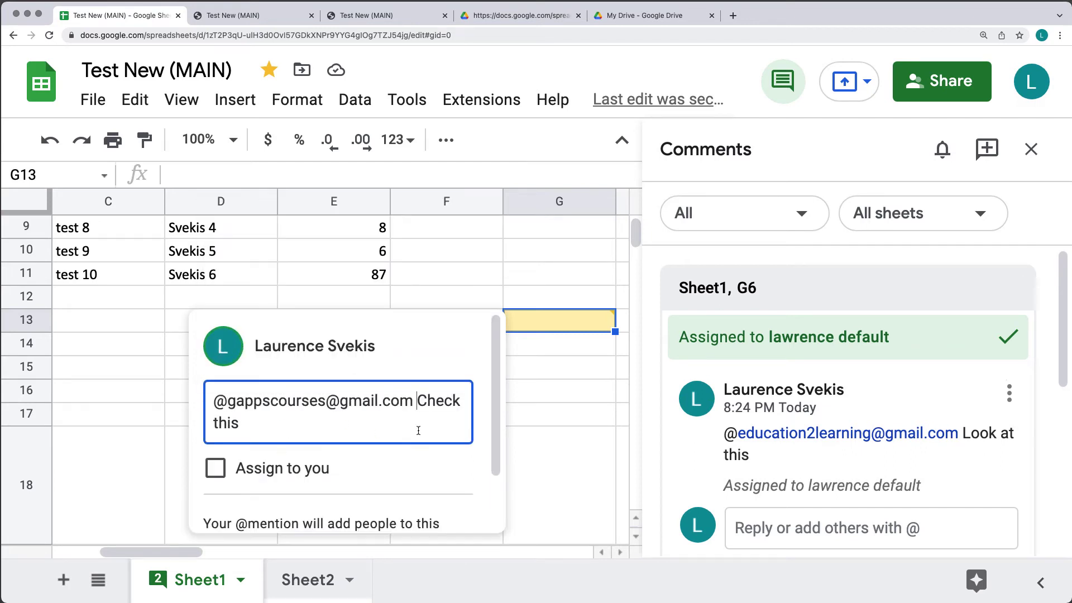
scroll(279, 424, "down", 2)
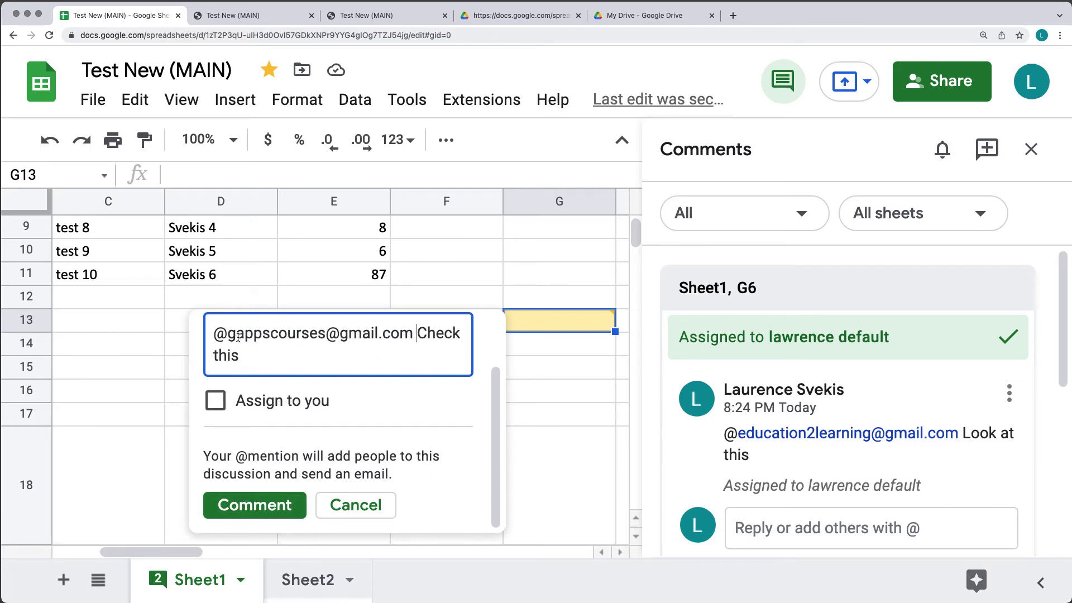
left_click_drag(227, 335, 413, 333)
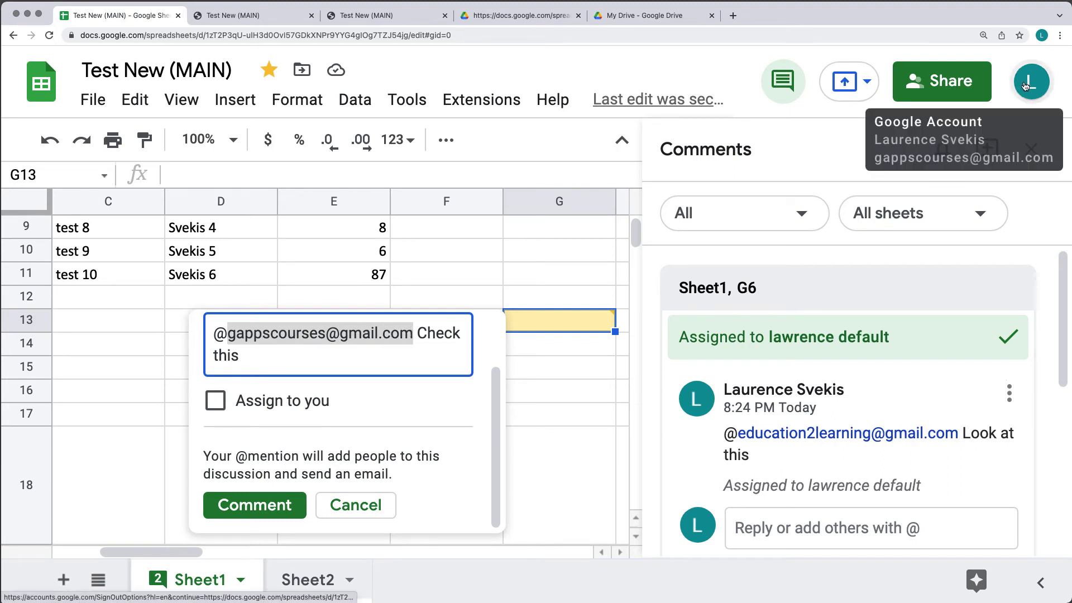
left_click(259, 363)
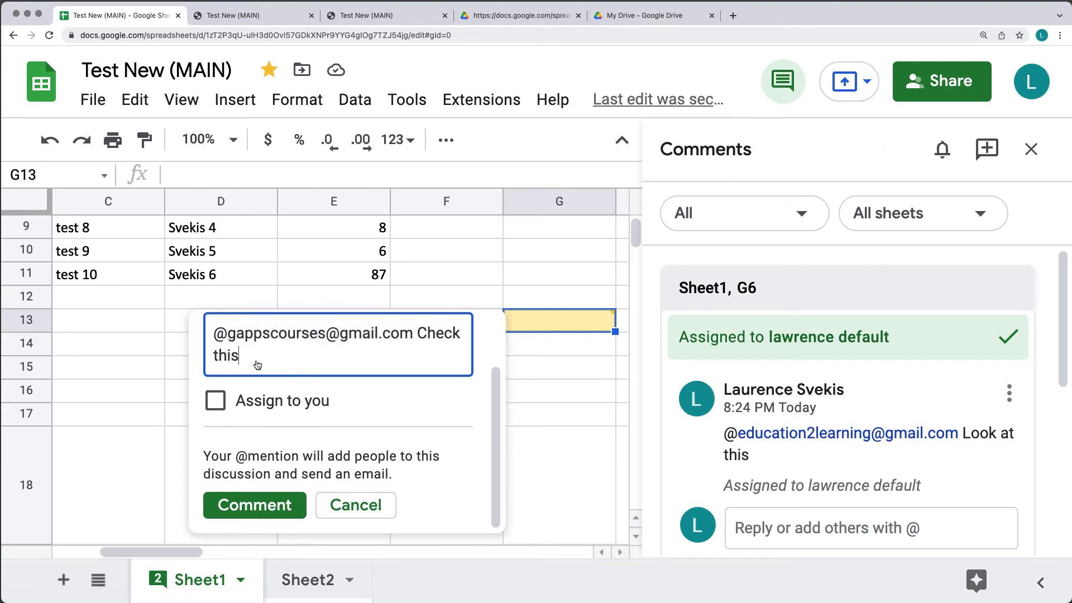
left_click(215, 406)
left_click(233, 508)
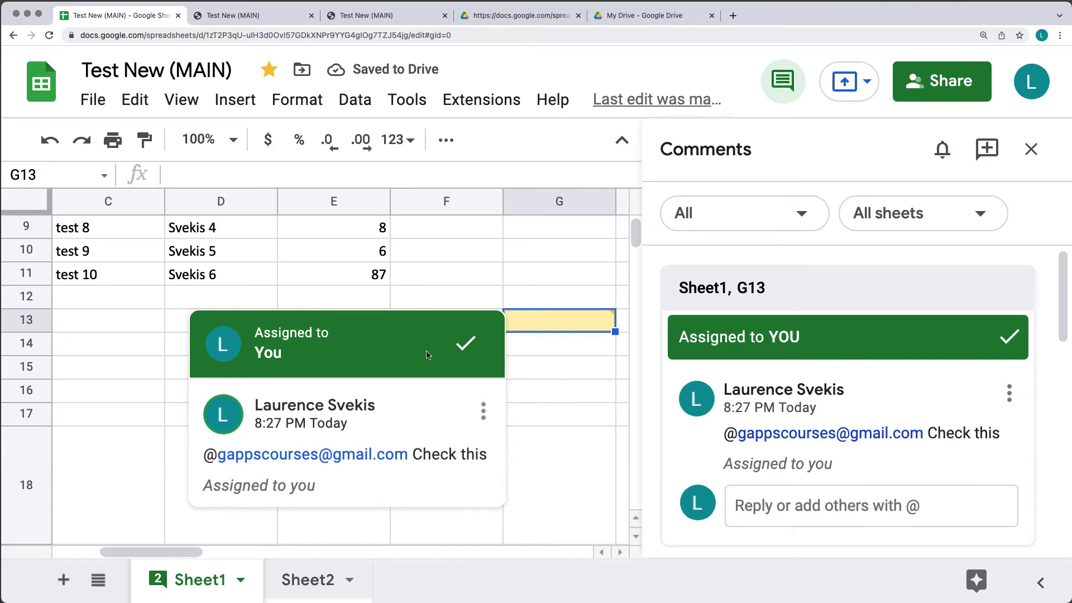
left_click(724, 217)
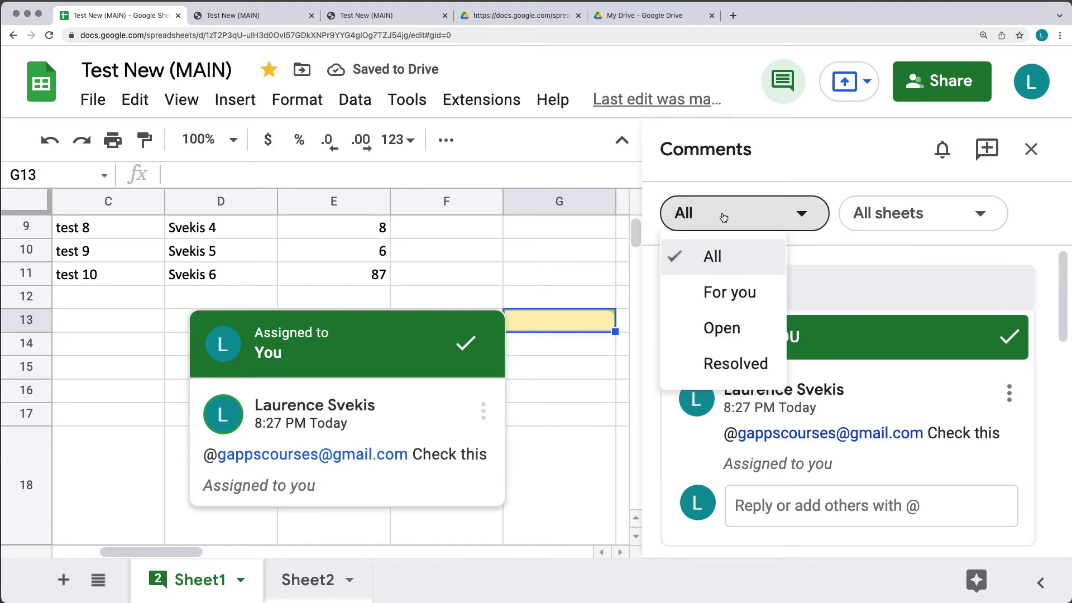
- Filter comments to For you, then close the Comments panel and return to the sheet's top
left_click(732, 293)
scroll(809, 335, "down", 5)
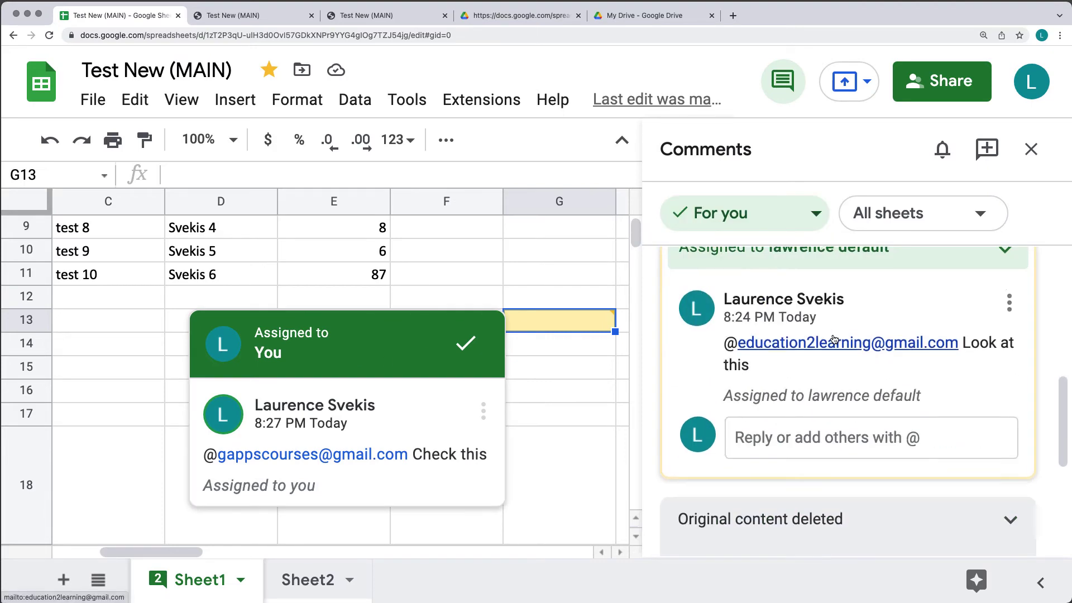
scroll(836, 337, "up", 5)
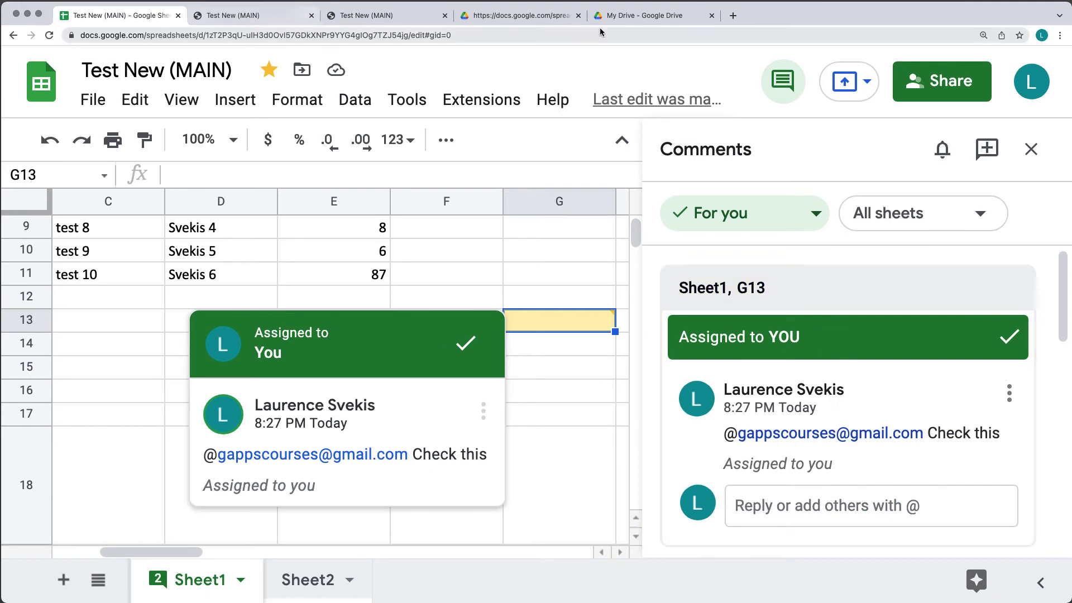
left_click(1029, 159)
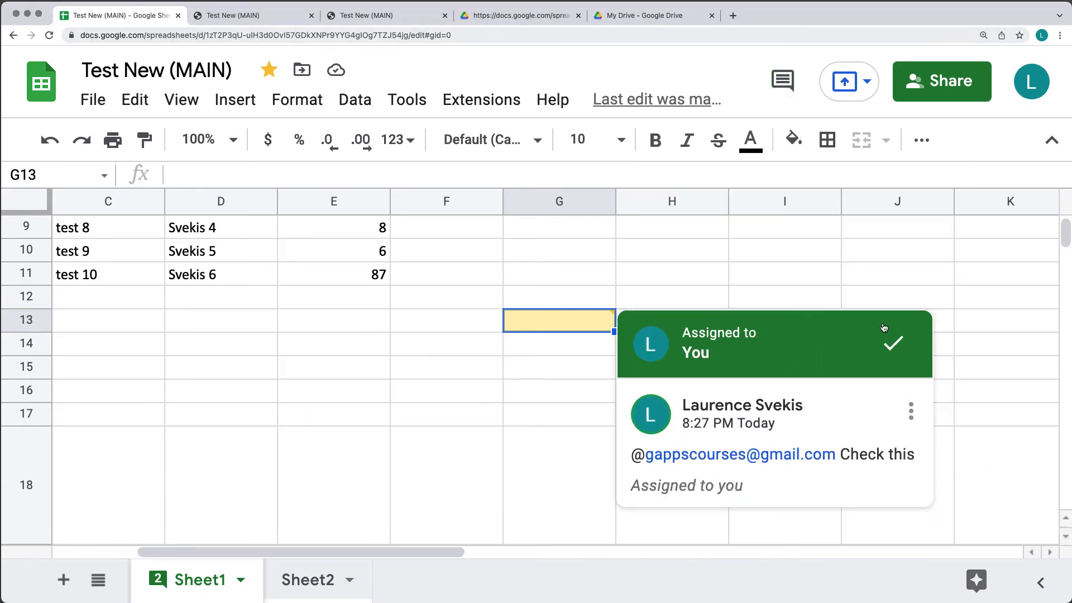
left_click(784, 250)
scroll(674, 405, "up", 5)
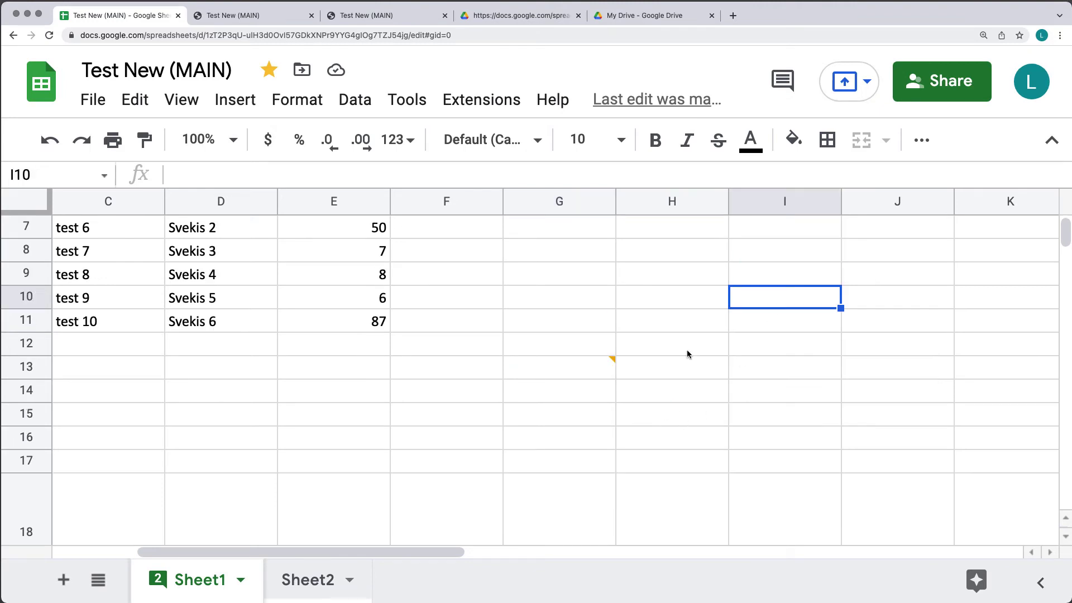
mouse_move(614, 340)
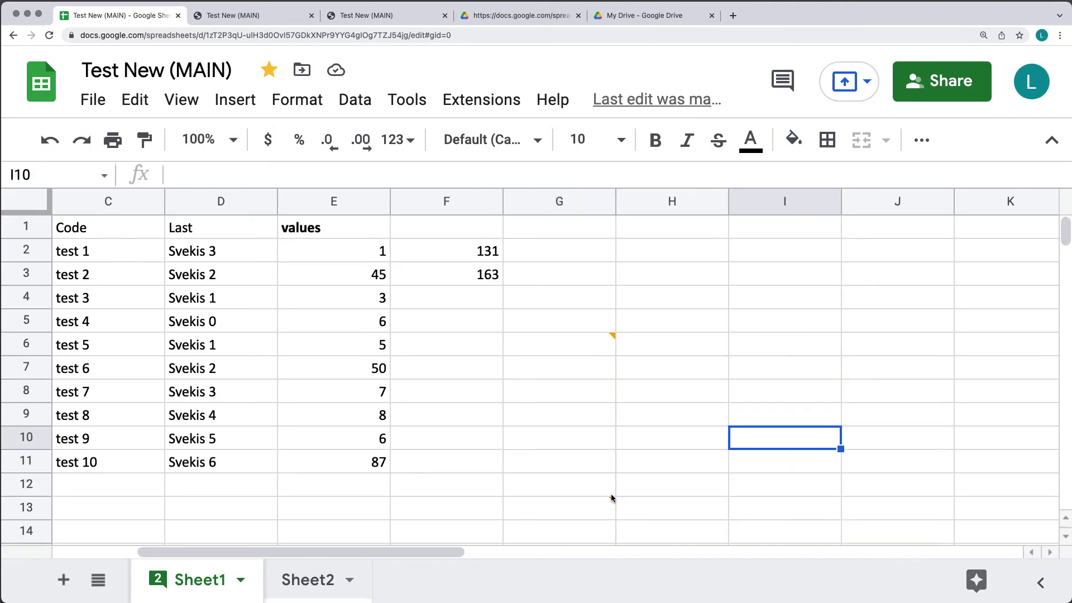
mouse_move(612, 501)
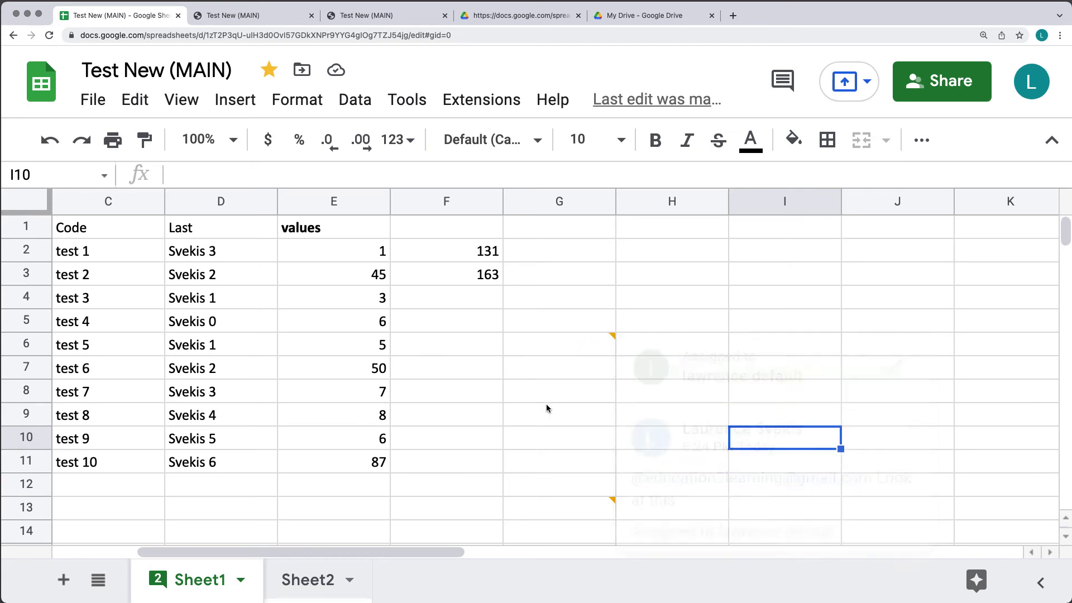
- Enter 'test' in G6 and mark its assigned comment as done
double_click(564, 353)
type("test")
key("Return")
mouse_move(601, 347)
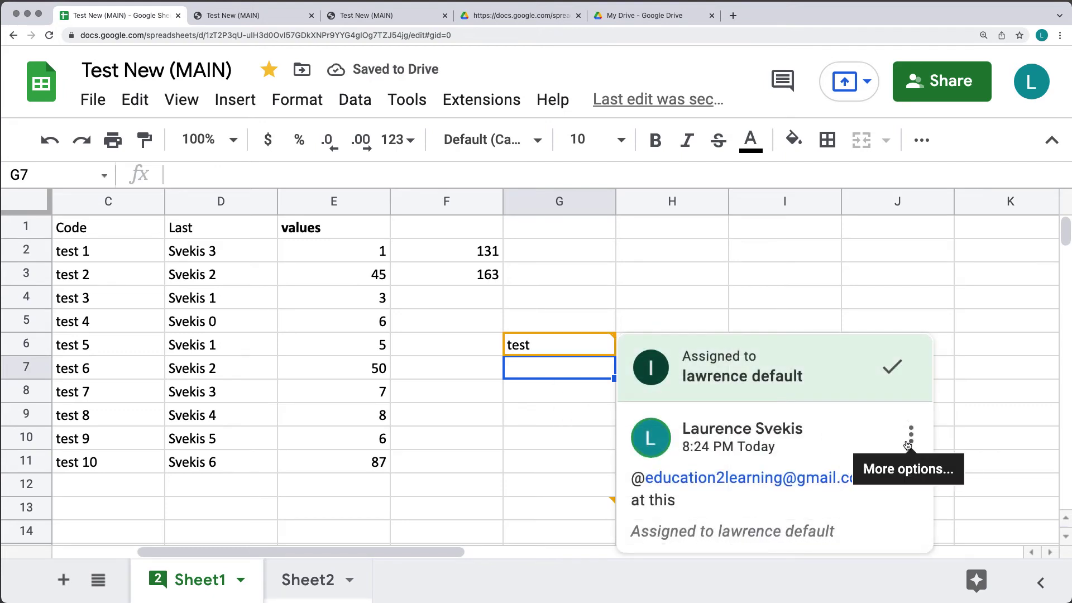
left_click(886, 366)
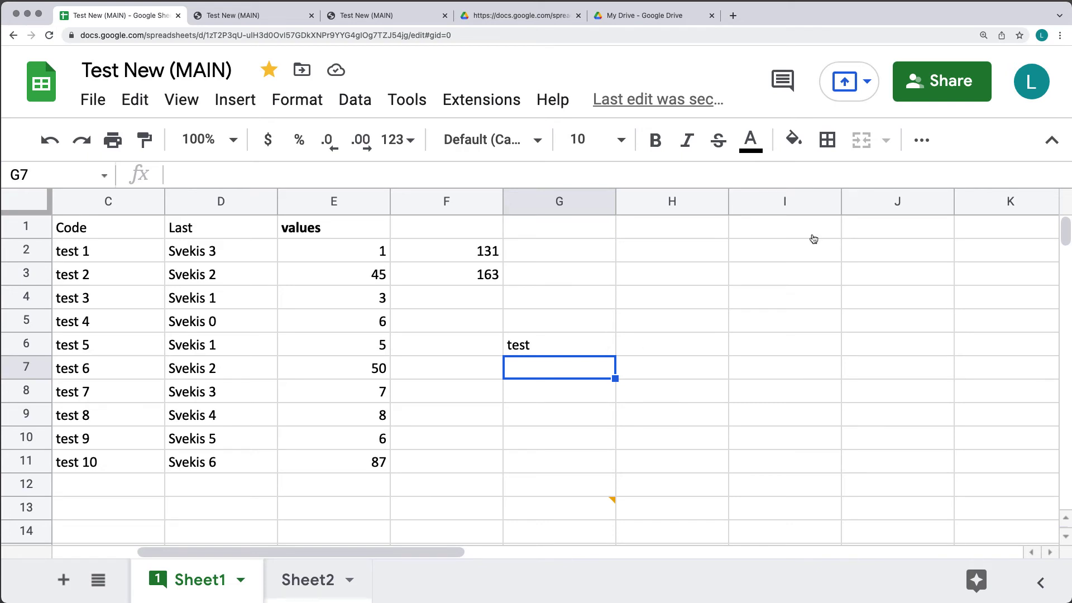
left_click(783, 81)
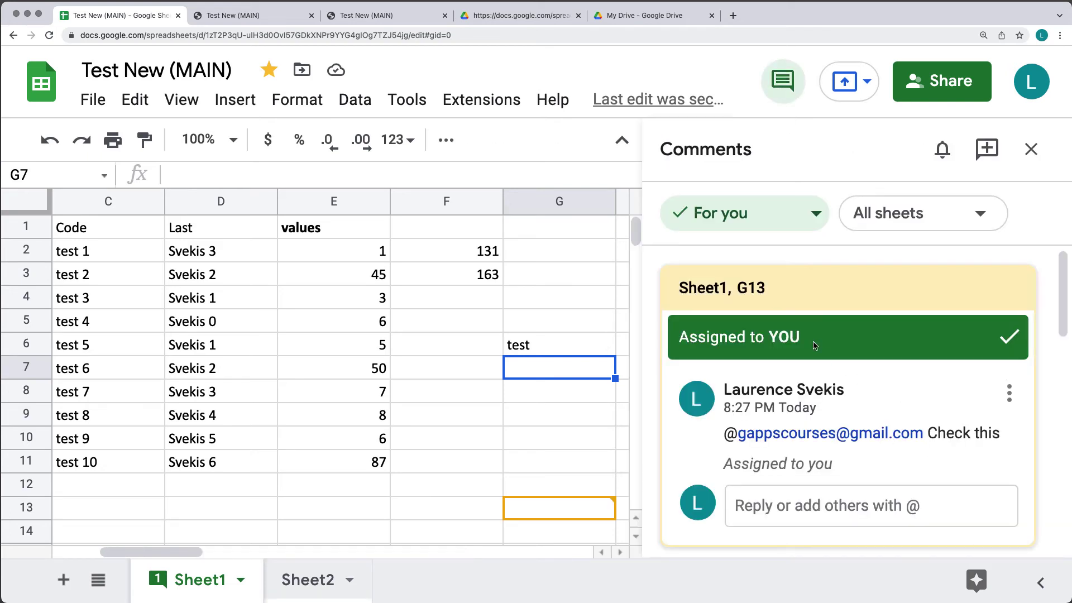
- Switch the comment filter to Resolved, back to All, then close the Comments panel
left_click(722, 220)
left_click(719, 366)
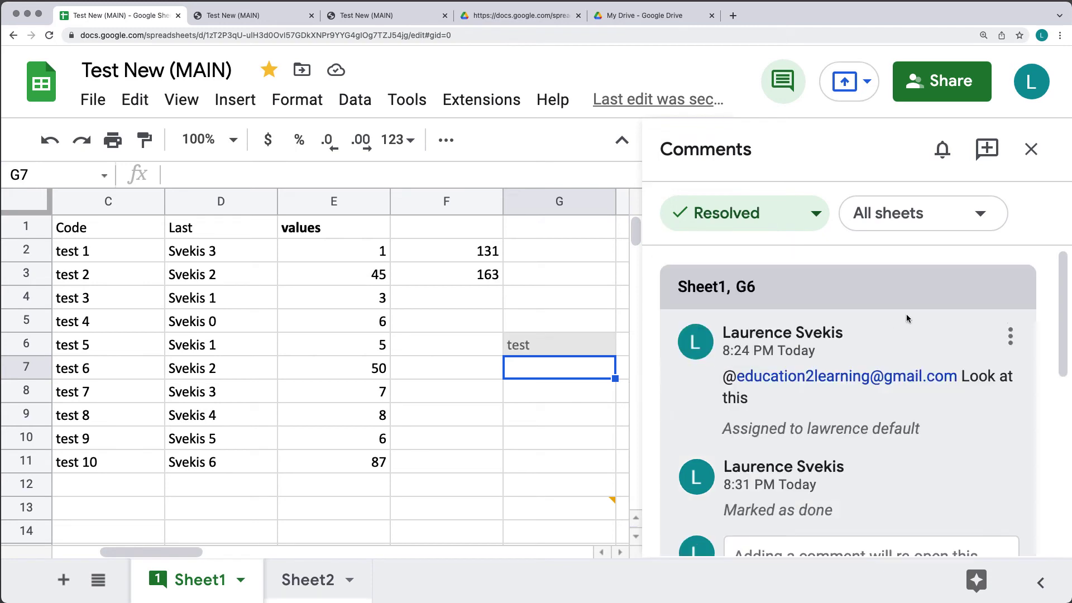
left_click(733, 221)
left_click(726, 255)
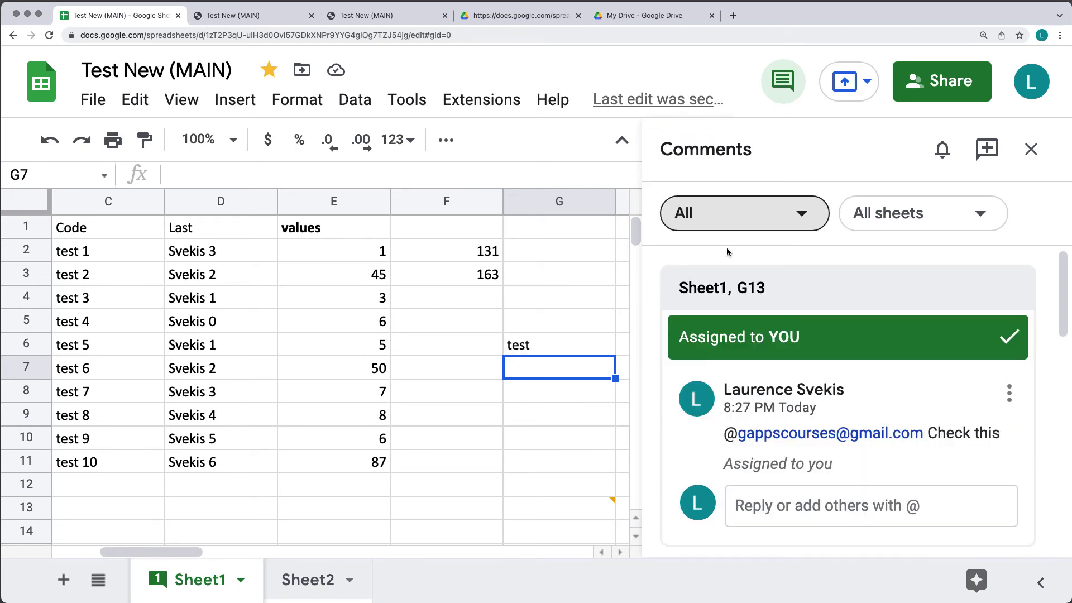
left_click(1030, 148)
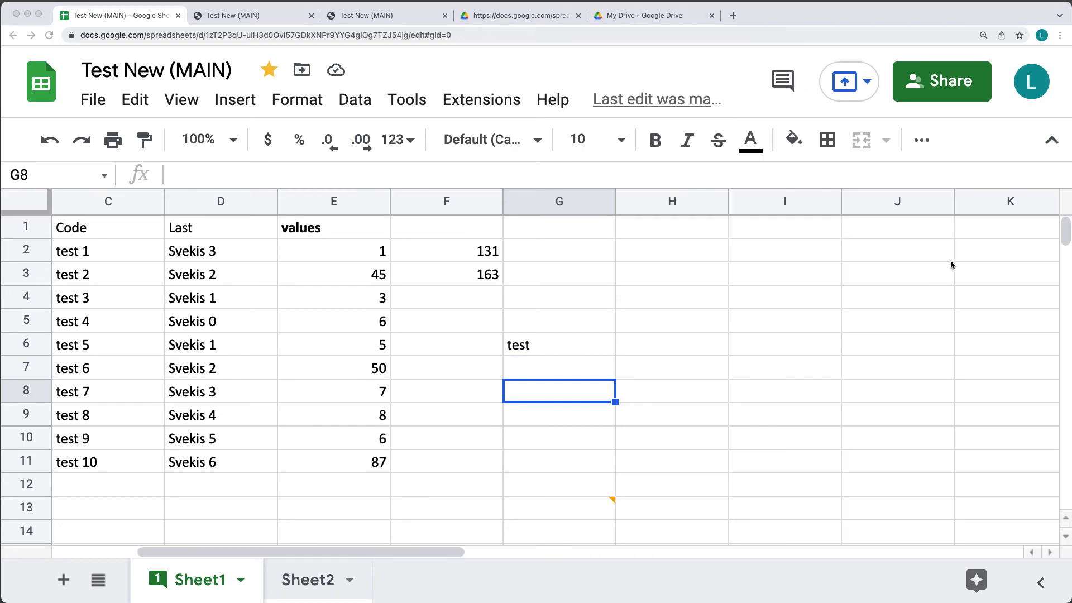
- Re-open the resolved G6 thread from the Resolved filter view, then close the Comments panel
left_click(783, 81)
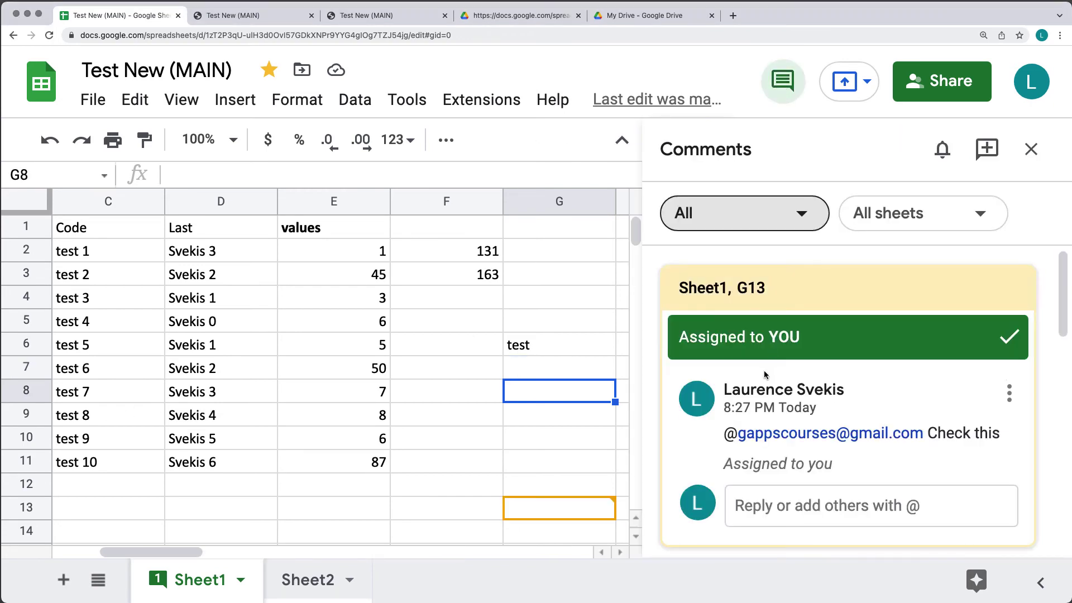
left_click(720, 222)
left_click(728, 361)
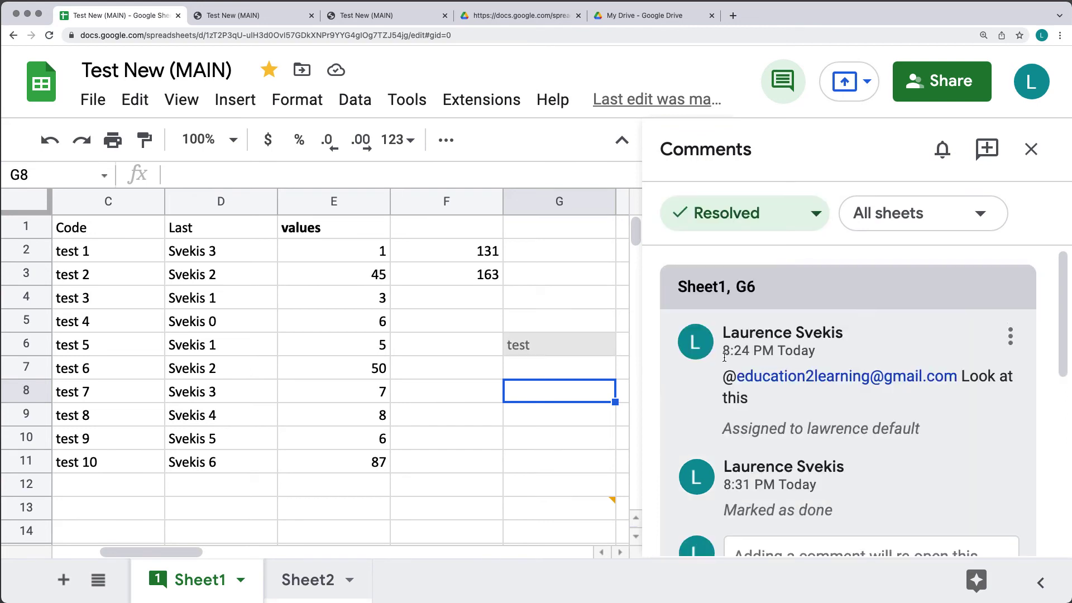
left_click(1010, 337)
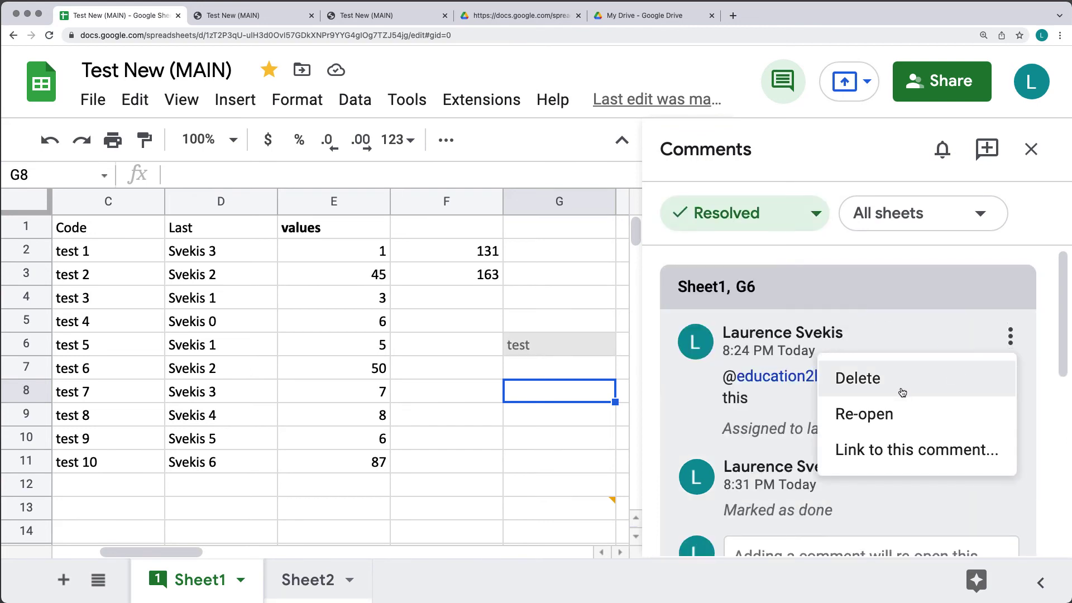
left_click(868, 418)
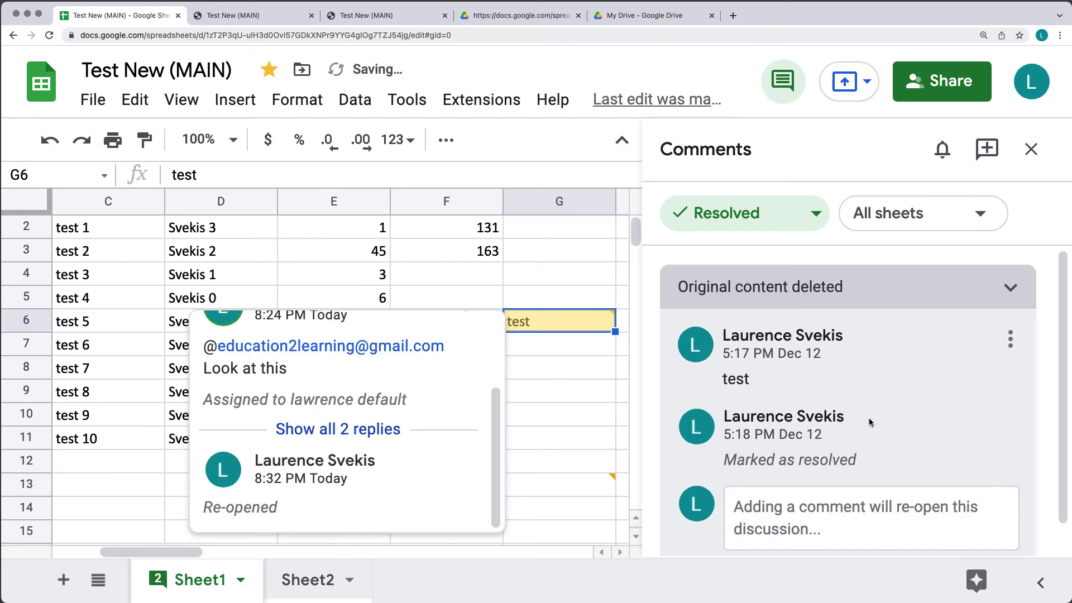
left_click(554, 386)
mouse_move(561, 318)
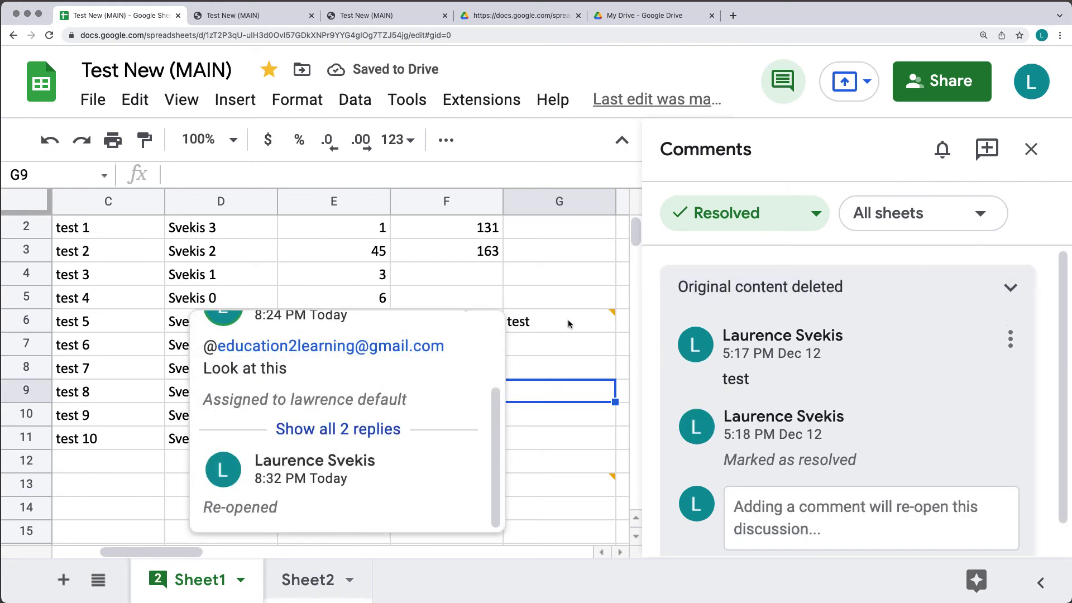
left_click(1031, 149)
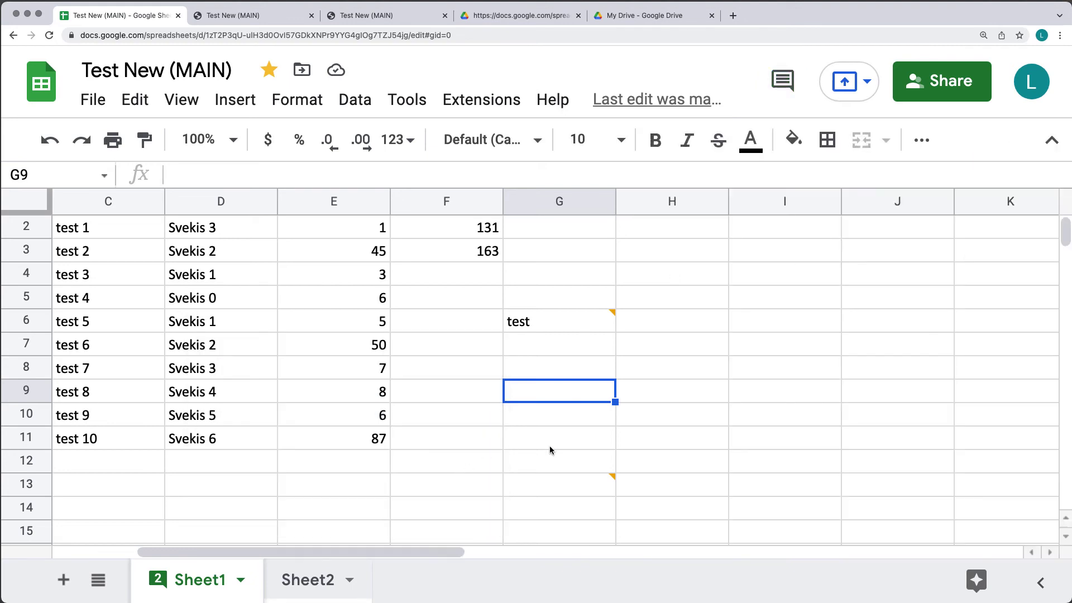
- Open the re-opened comment thread on cell G6
left_click(579, 444)
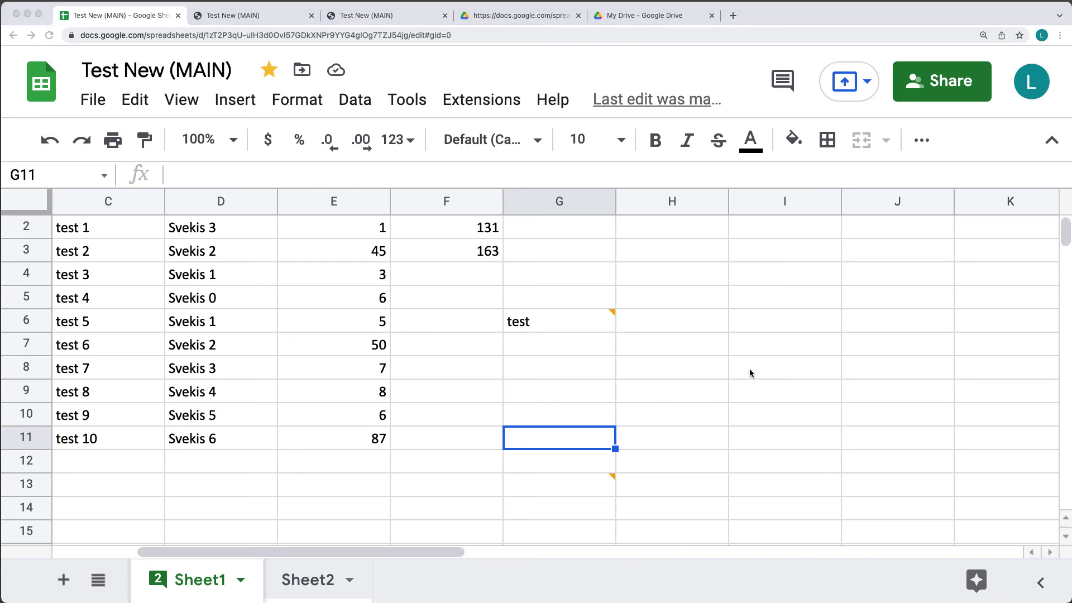
mouse_move(606, 321)
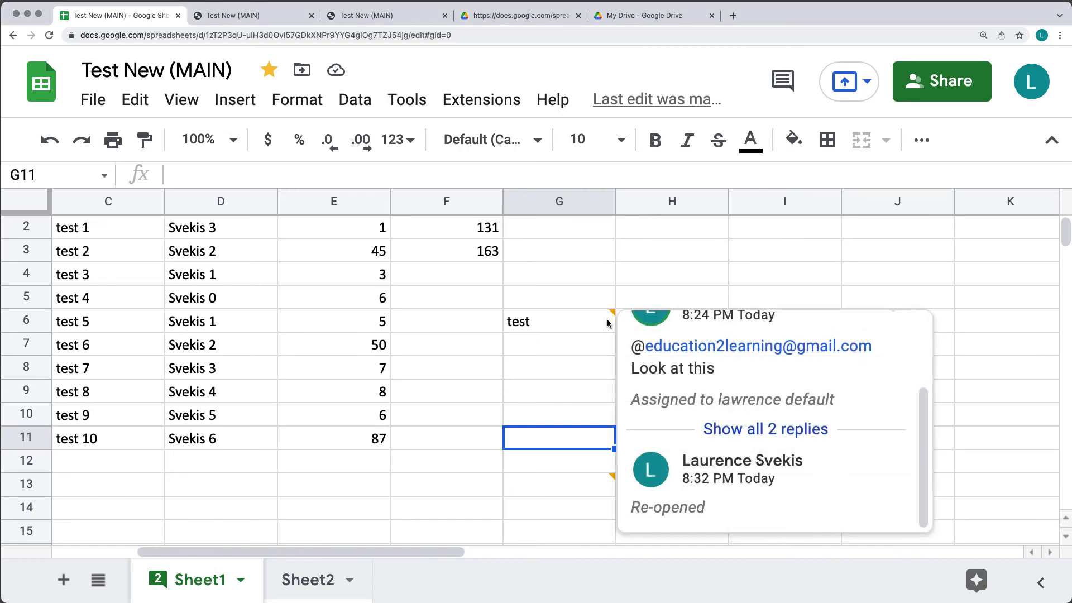
left_click(607, 322)
left_click(901, 442)
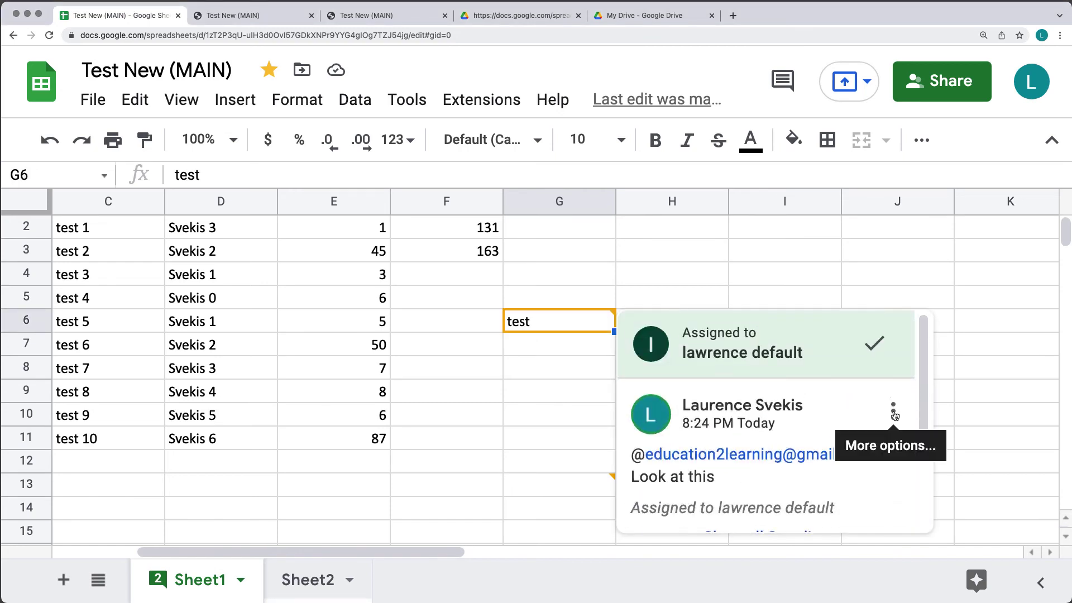
left_click(893, 411)
scroll(702, 404, "down", 5)
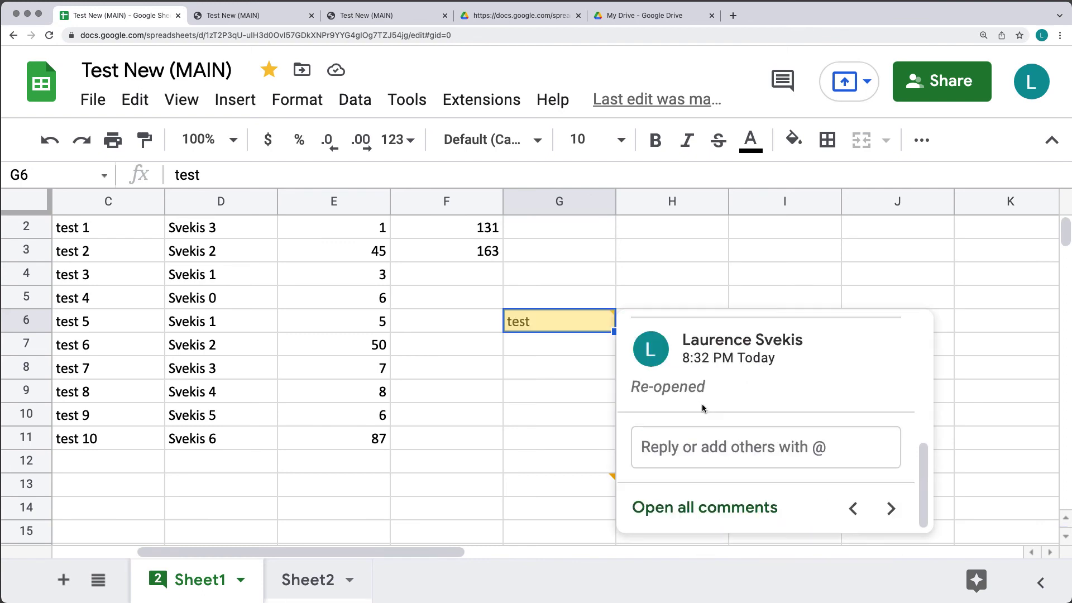
- Post a reply on G6 mentioning the assigned collaborator, with 'test' on a new line
left_click(717, 447)
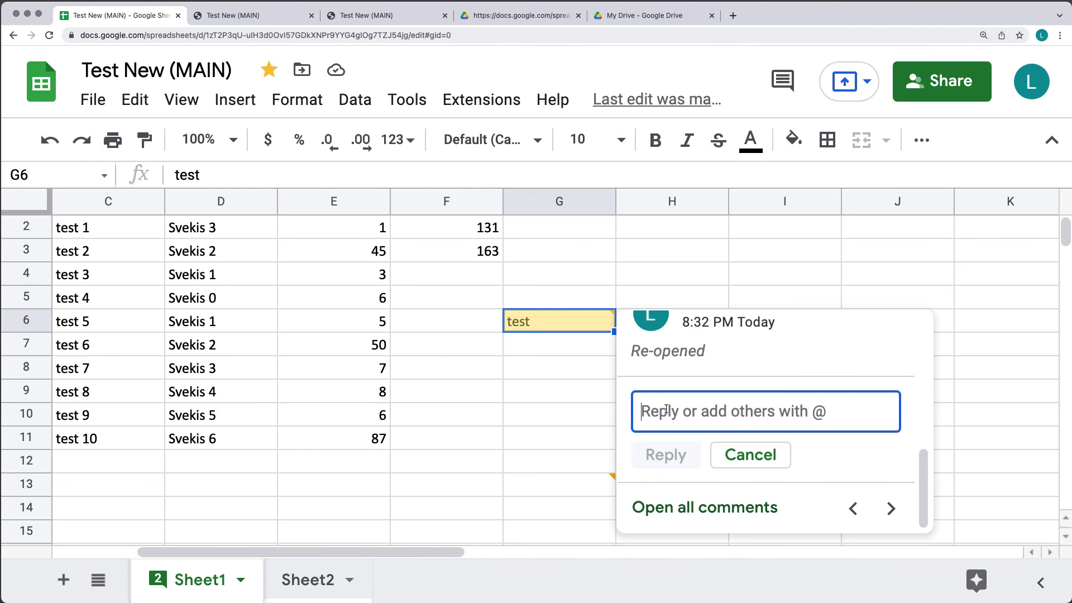
type("@")
key("BackSpace")
type("+")
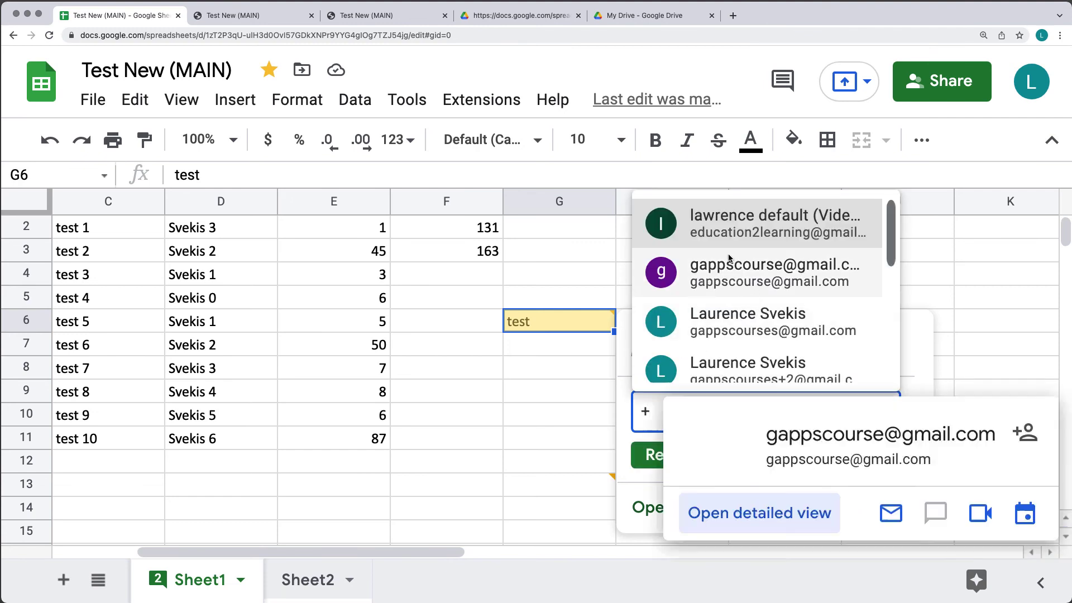
left_click(731, 219)
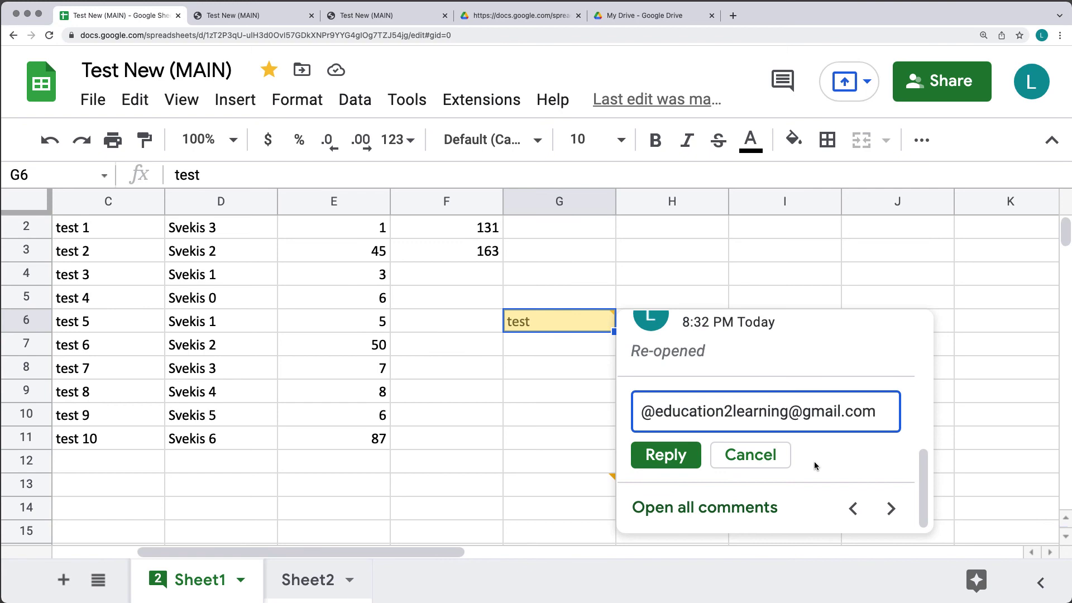
key("Return")
type("test")
key("Return")
left_click(677, 457)
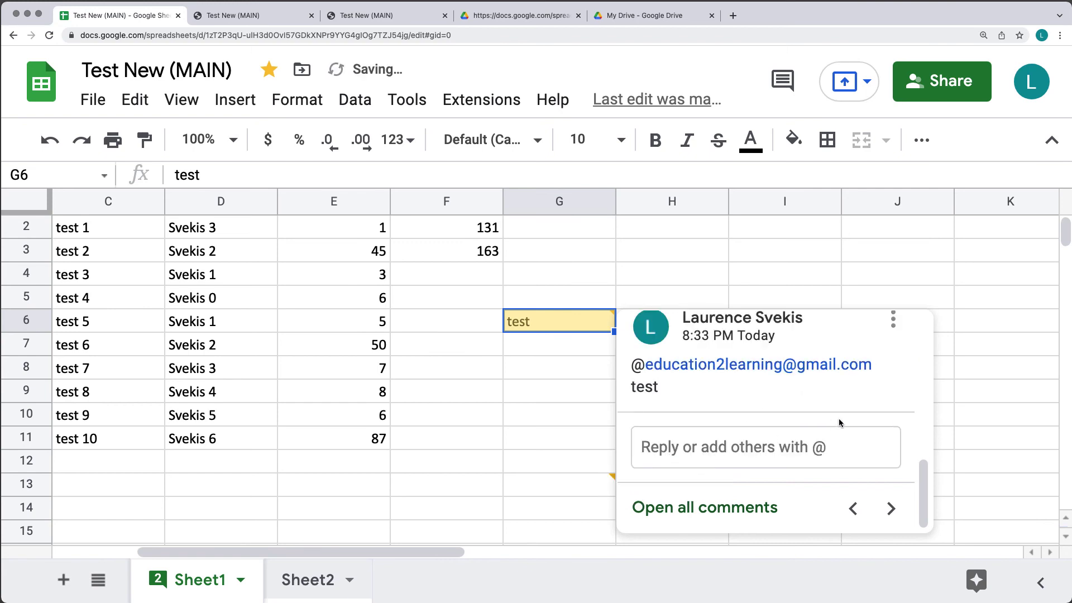
scroll(923, 419, "up", 2)
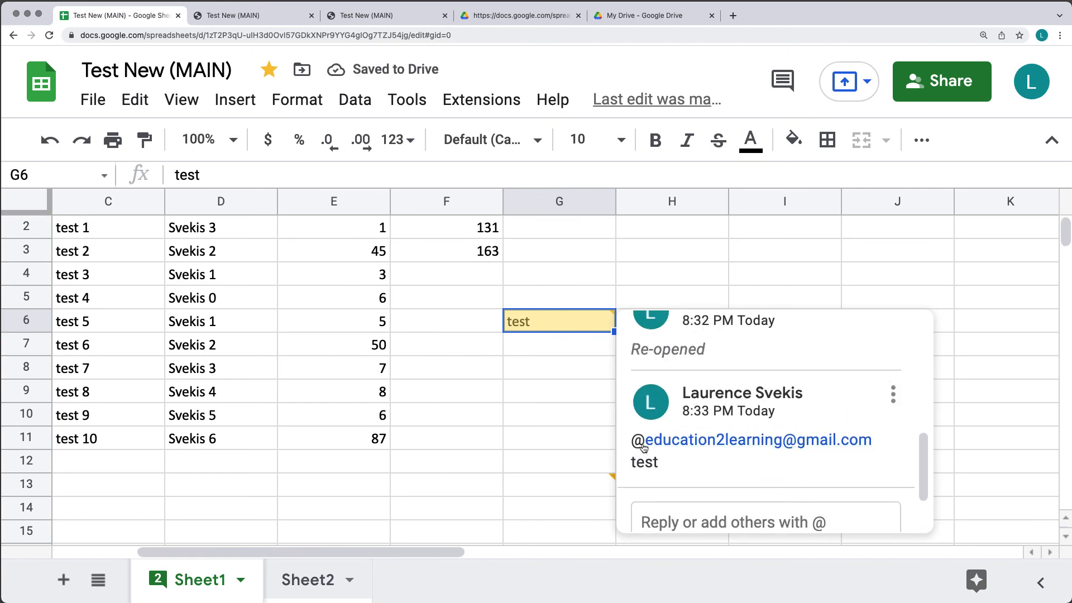
- Edit the G6 reply to add a second collaborator mention after 'test' and save it
left_click(893, 398)
left_click(915, 436)
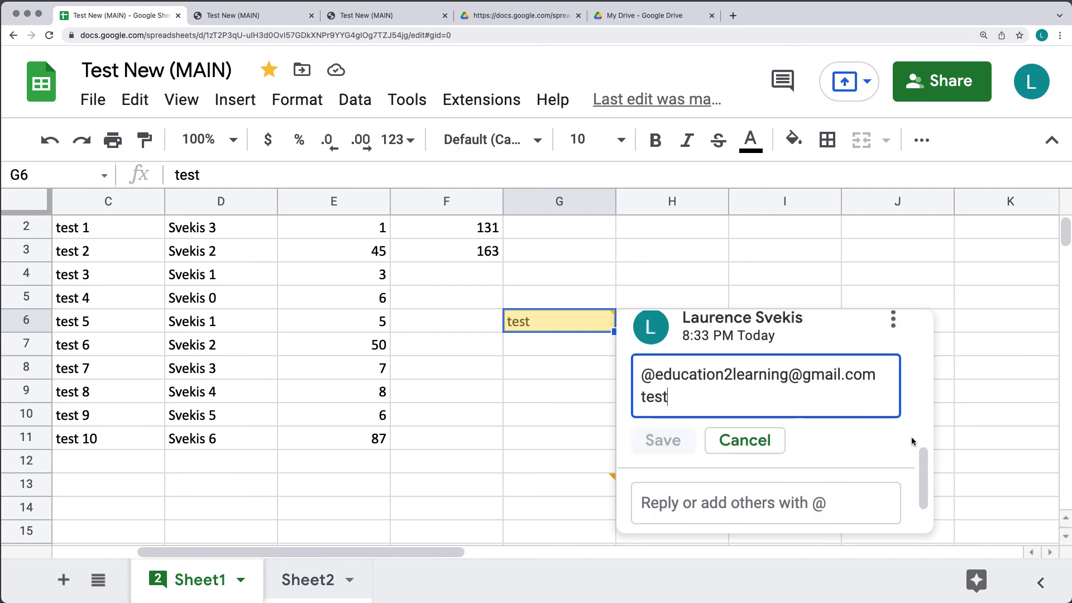
key("super+v")
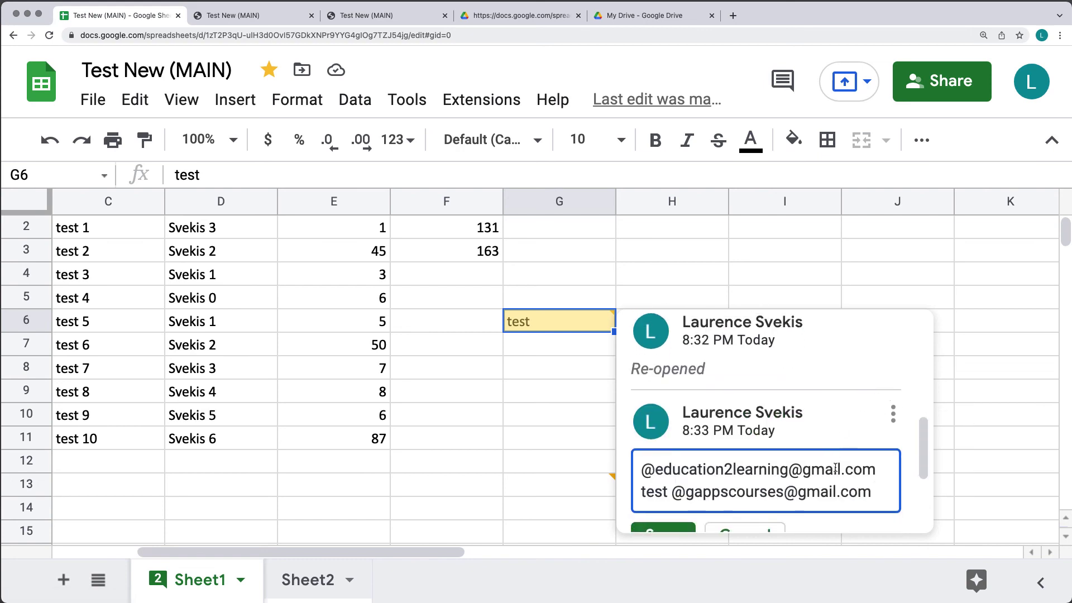
scroll(684, 486, "down", 3)
left_click(663, 440)
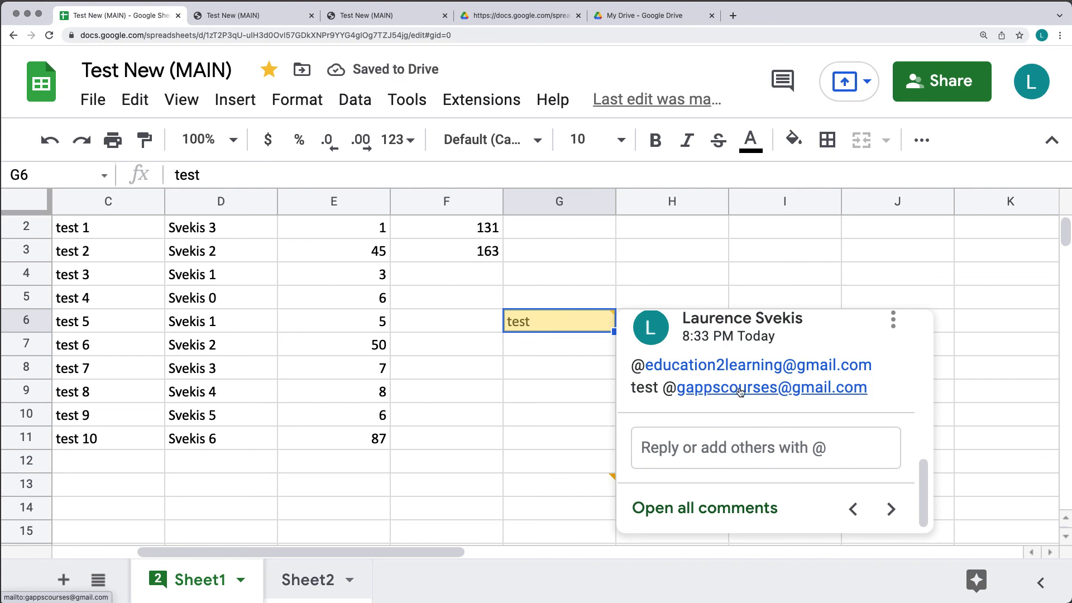
left_click(558, 367)
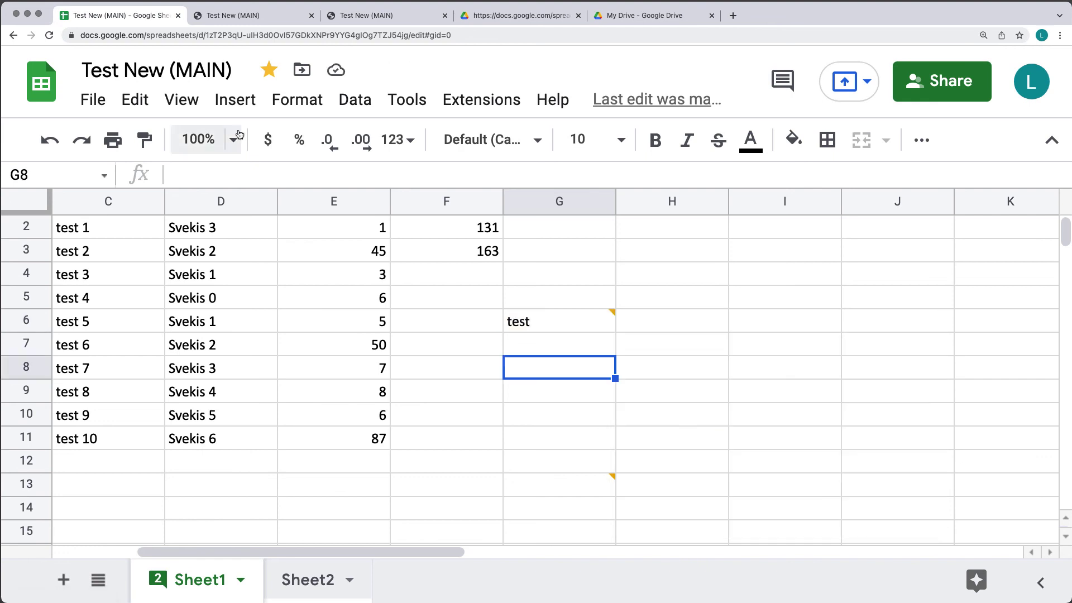
- Add a note reading 'Test' to cell G8
left_click(235, 99)
left_click(281, 587)
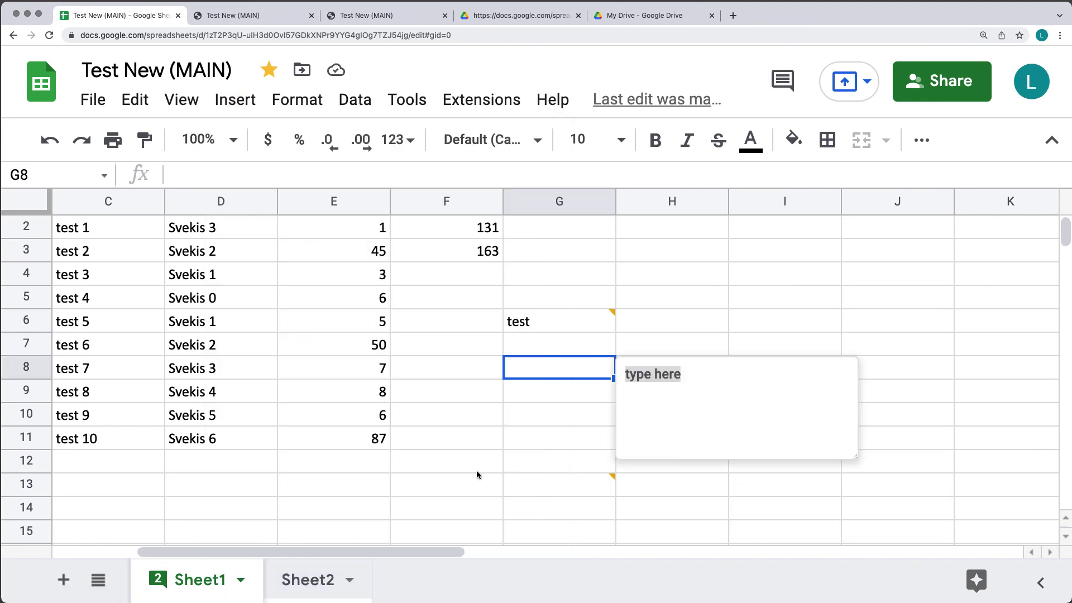
type("Test")
key("Return")
left_click(570, 411)
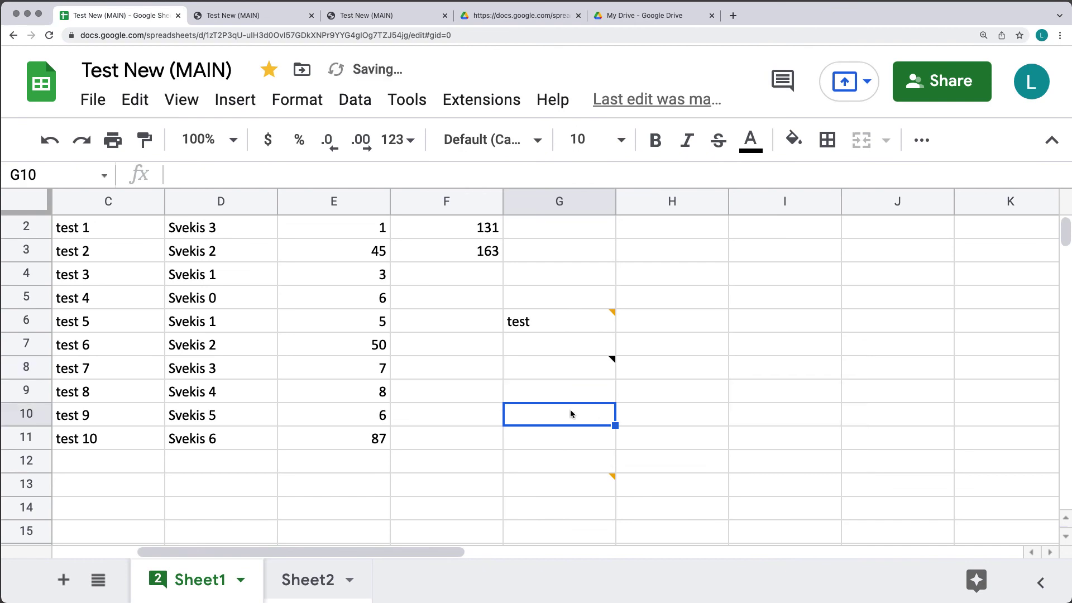
mouse_move(615, 360)
left_click(810, 530)
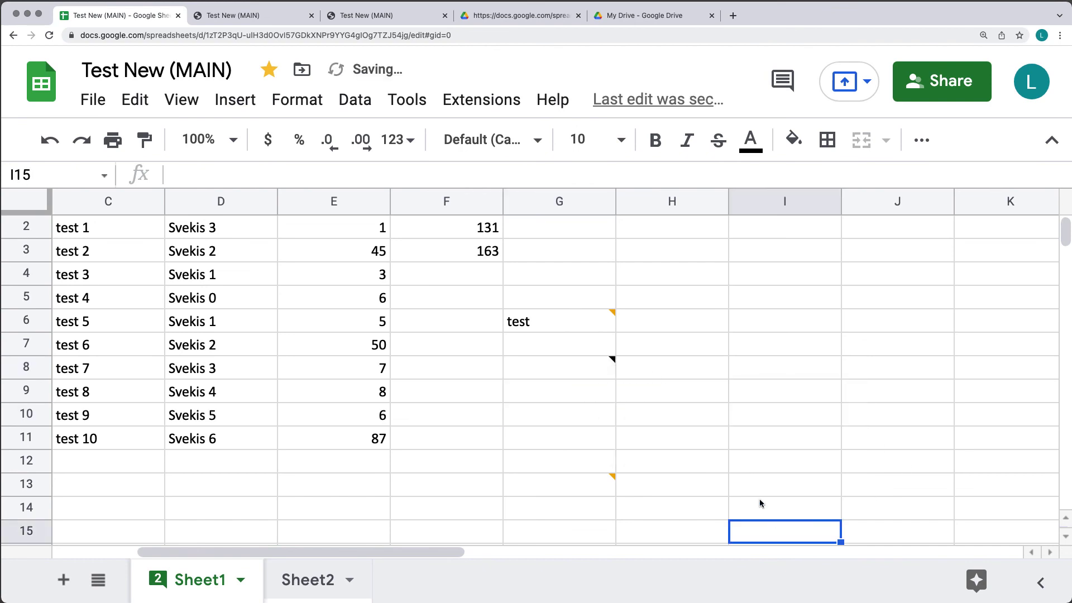
mouse_move(613, 377)
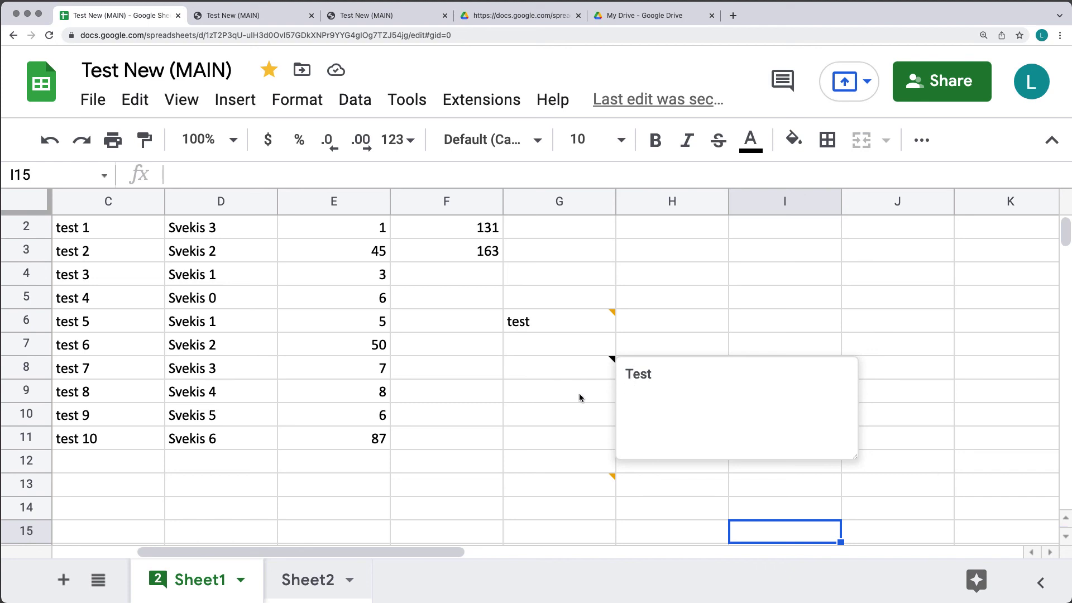
- Delete the note from cell G8 via its right-click menu
left_click(609, 360)
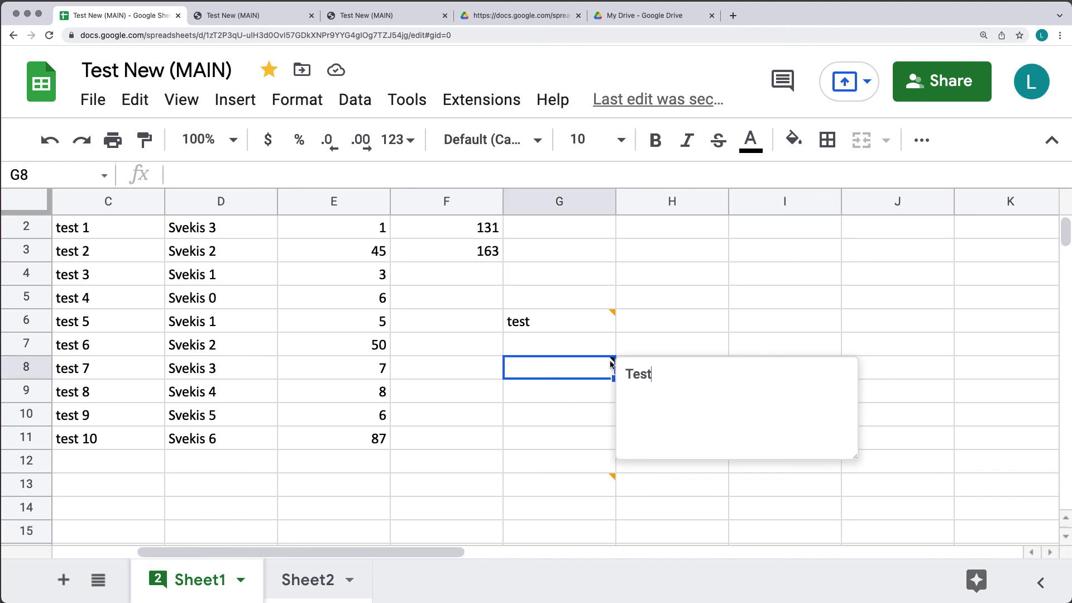
right_click(608, 359)
scroll(671, 479, "down", 2)
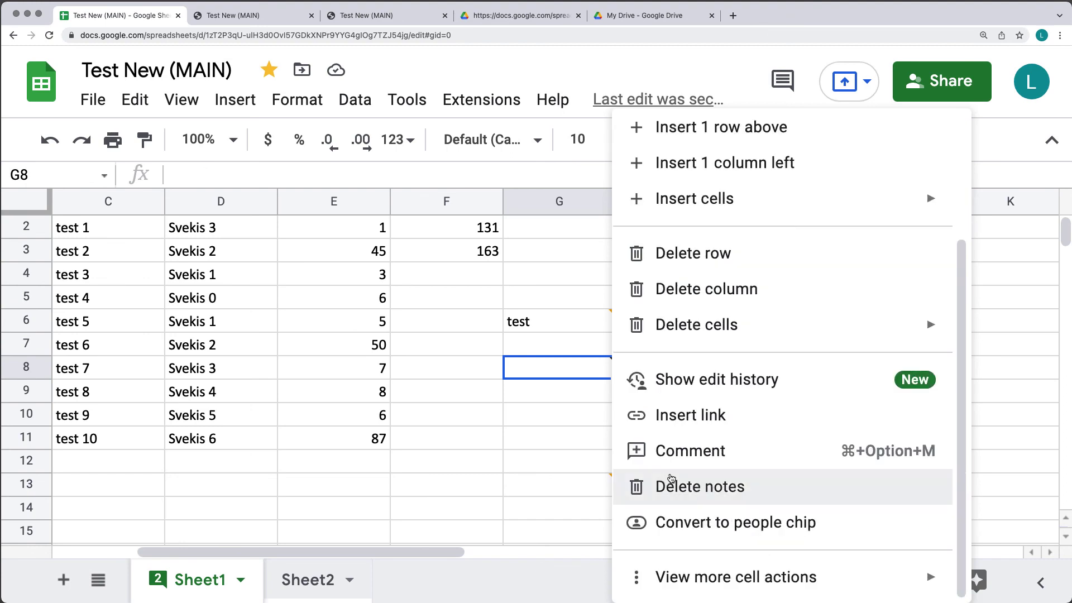
left_click(696, 487)
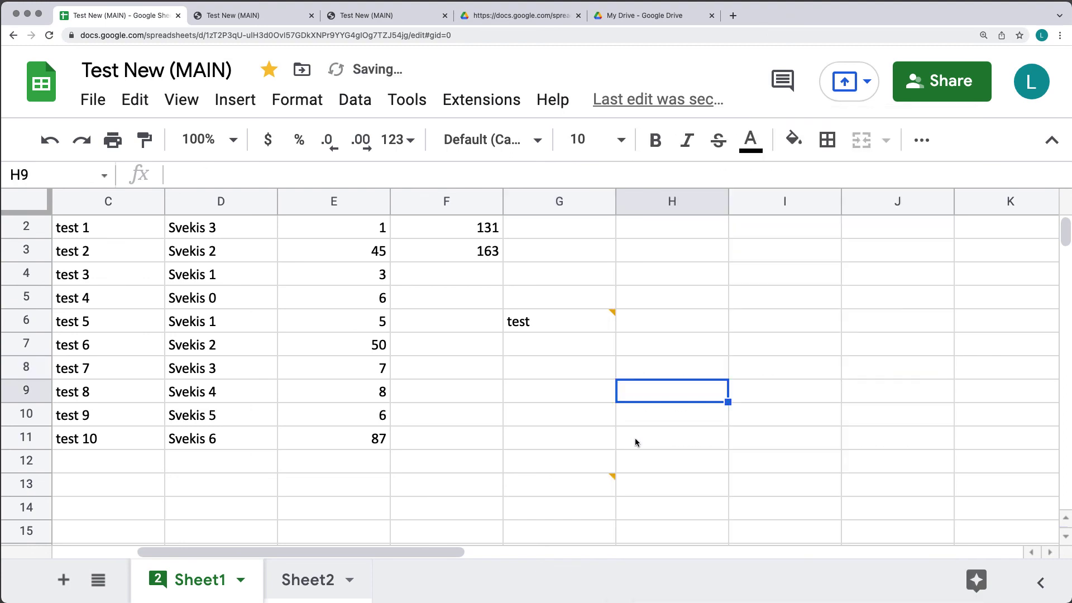
right_click(592, 373)
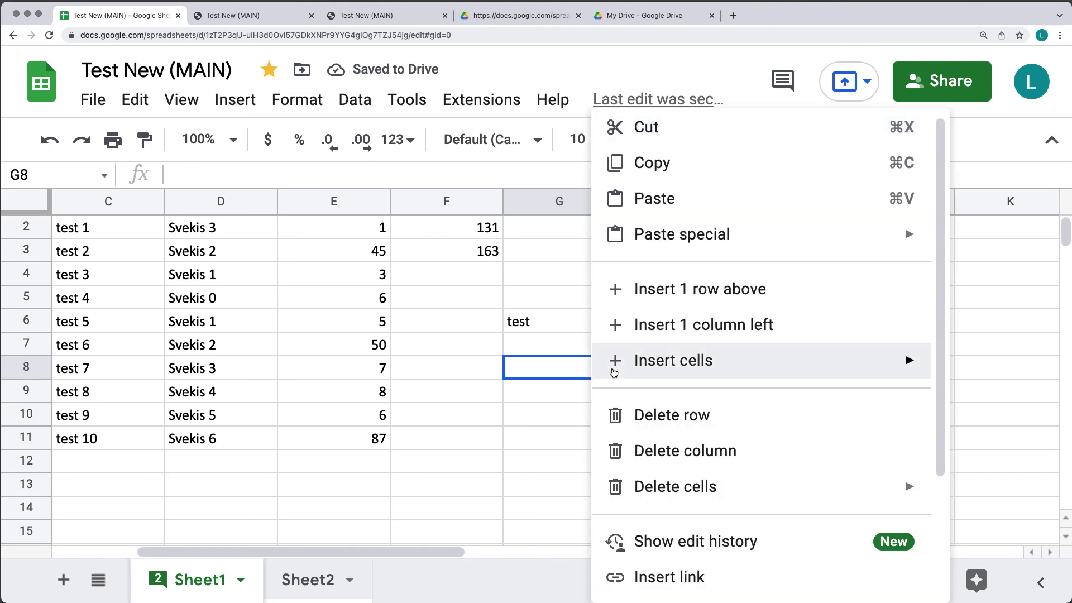
scroll(708, 378, "down", 2)
scroll(708, 378, "down", 3)
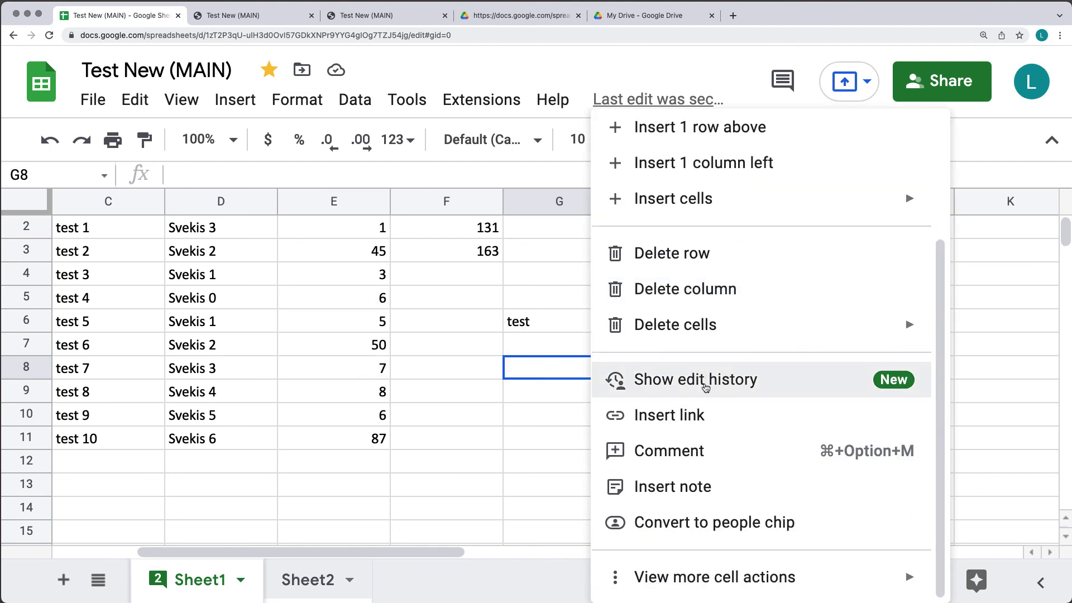
left_click(239, 106)
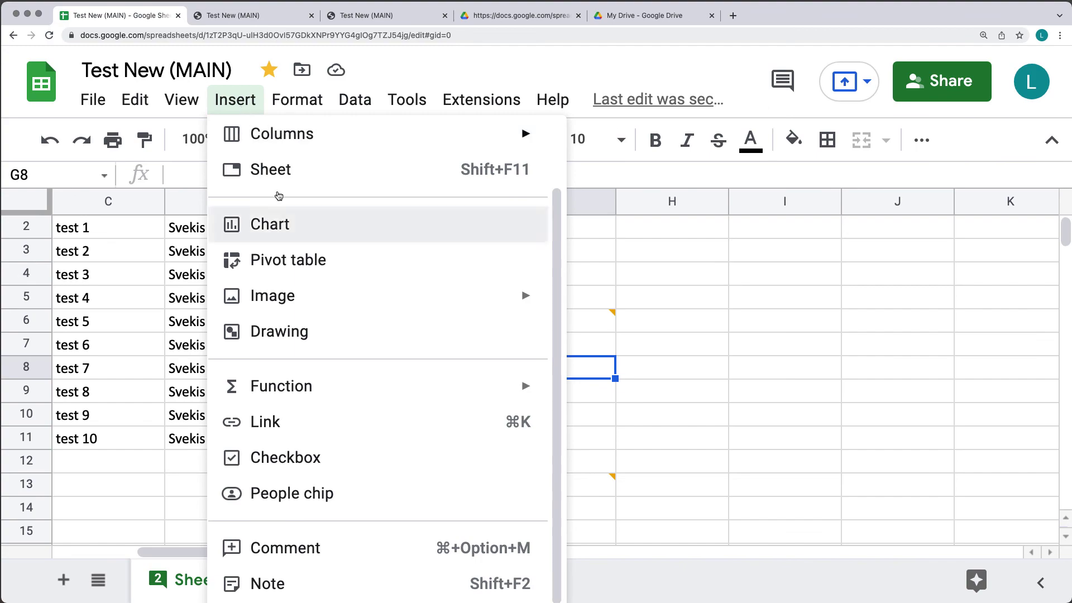